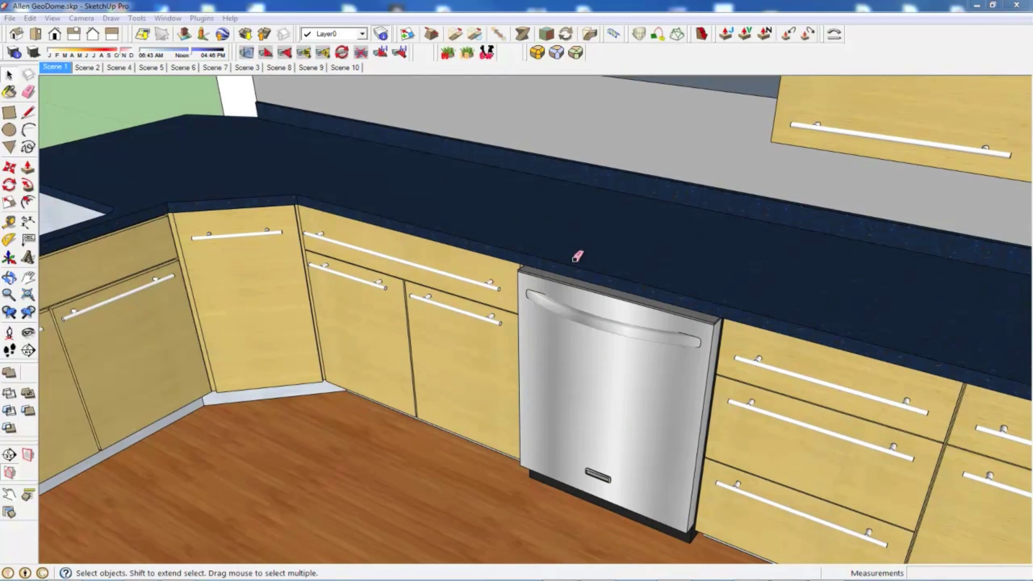
- Open the dark blue countertop group for editing
double_click(555, 241)
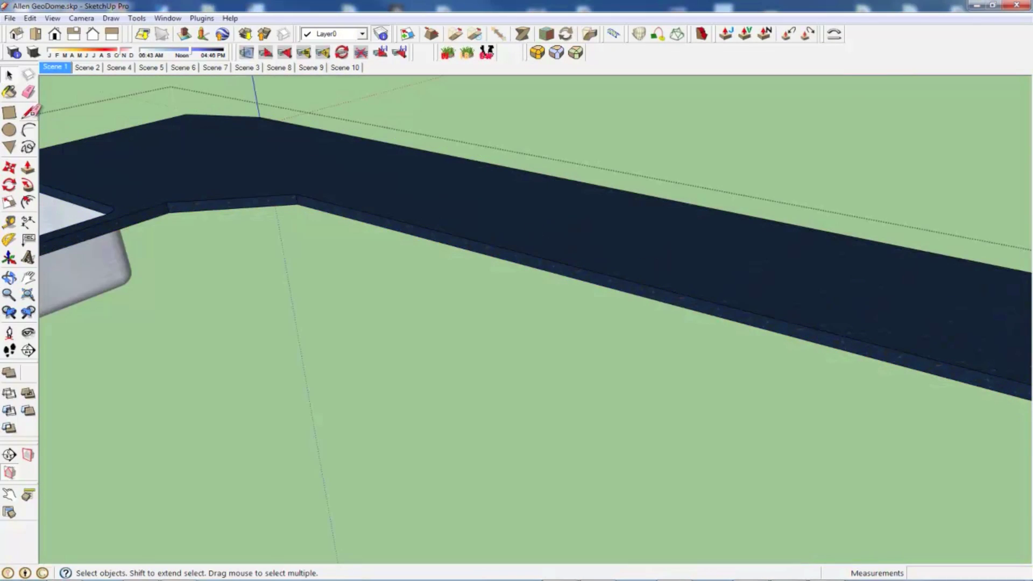
- Erase the upper front edge of the long countertop run, and undo the erasure
left_click(23, 90)
left_click(28, 92)
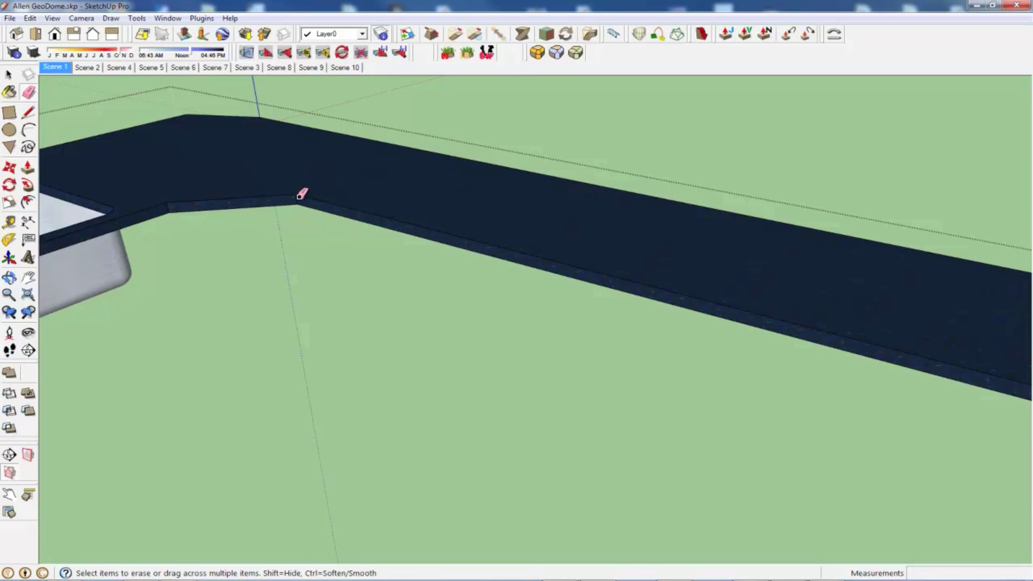
scroll(336, 195, "up", 2)
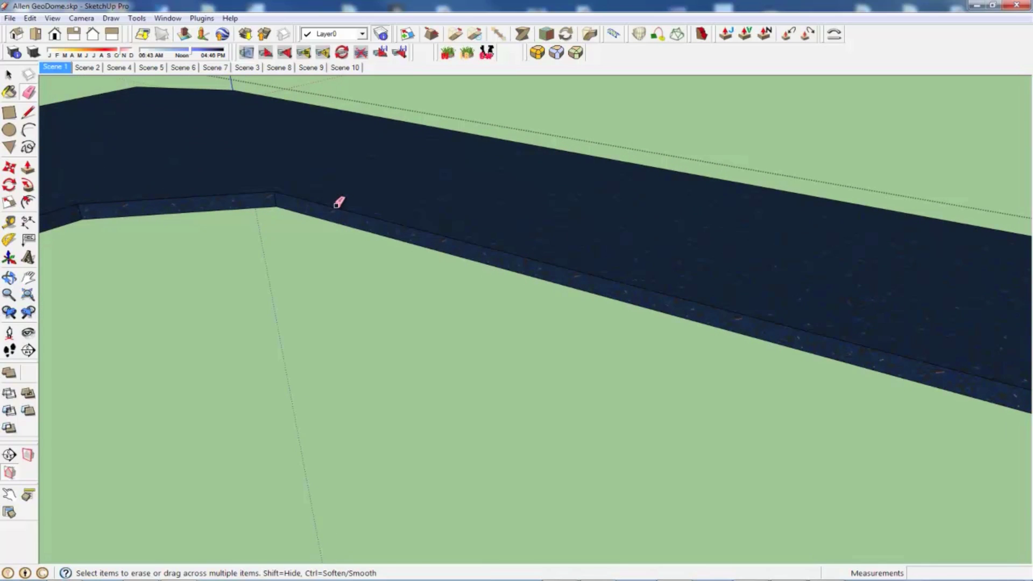
left_click(338, 202)
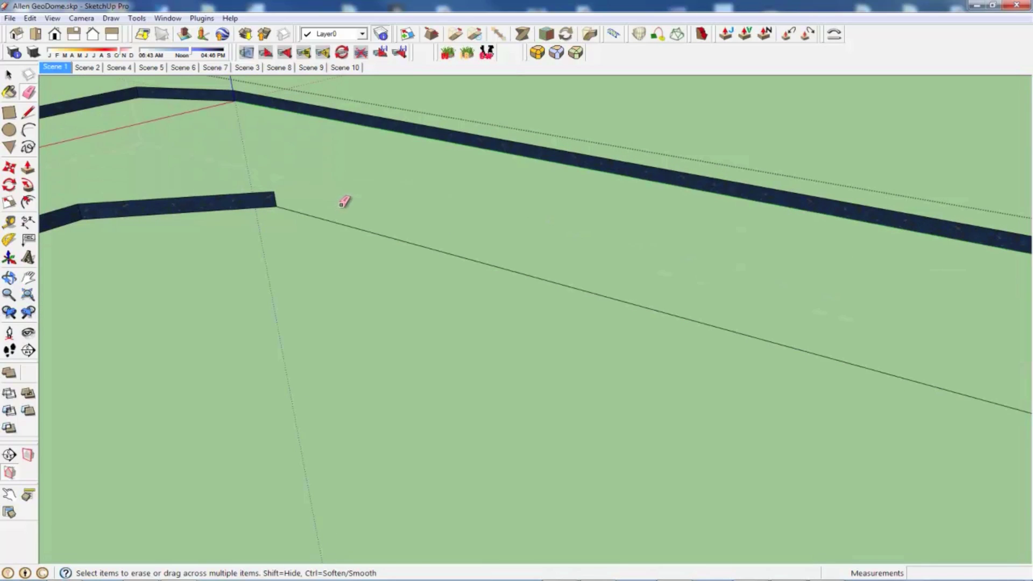
key("ctrl+z")
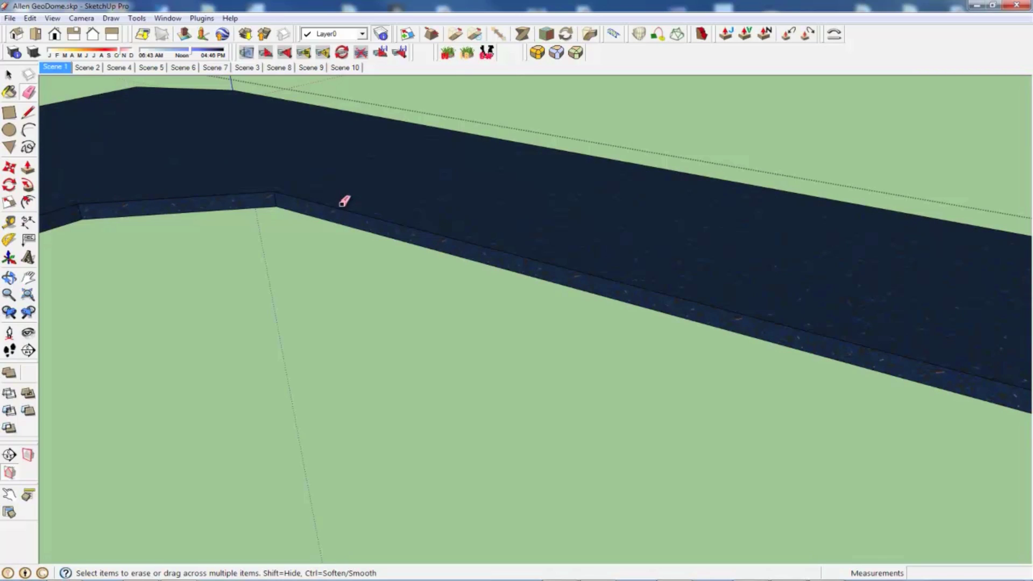
- Try softening the countertop's upper front edges with the Eraser and inspect the edge around the corner near the sink
left_click(347, 209, "ctrl")
scroll(82, 208, "up", 6)
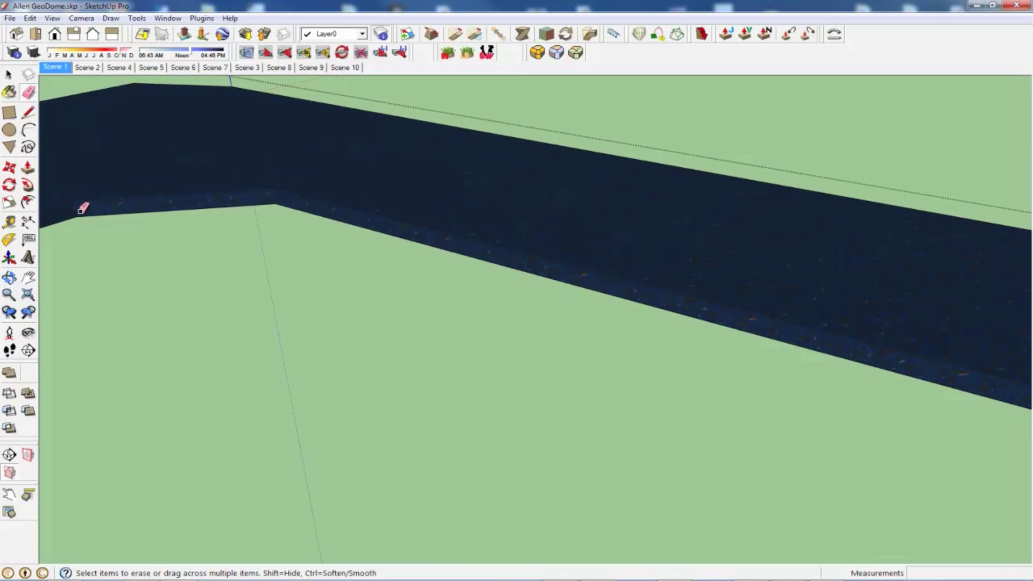
scroll(82, 208, "down", 4)
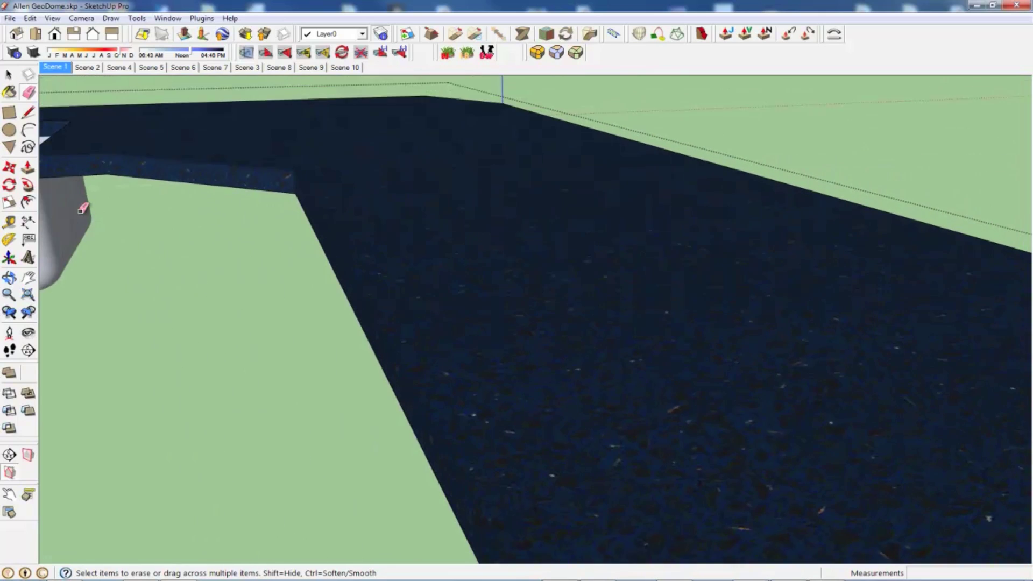
scroll(82, 209, "down", 5)
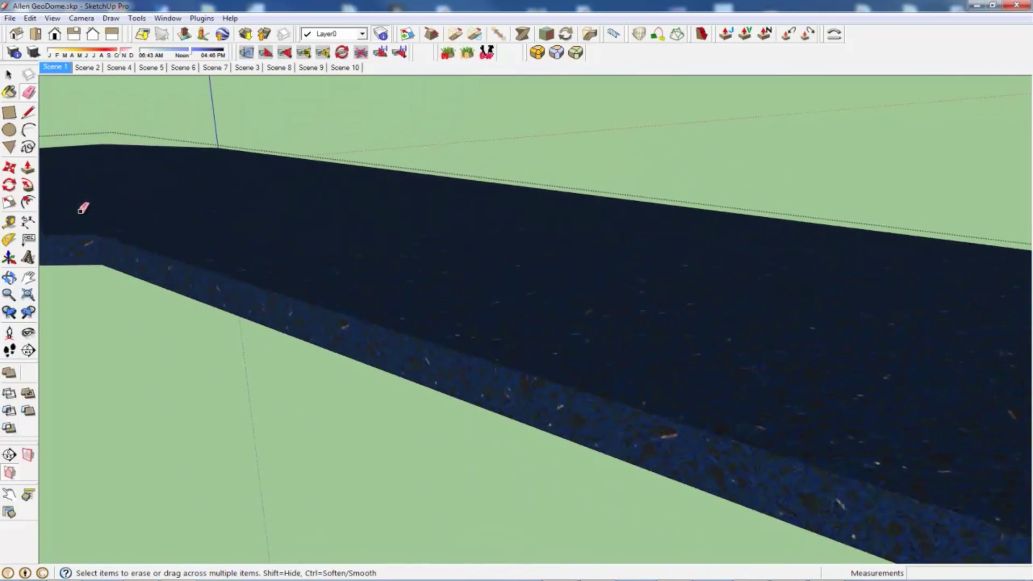
scroll(82, 210, "down", 6)
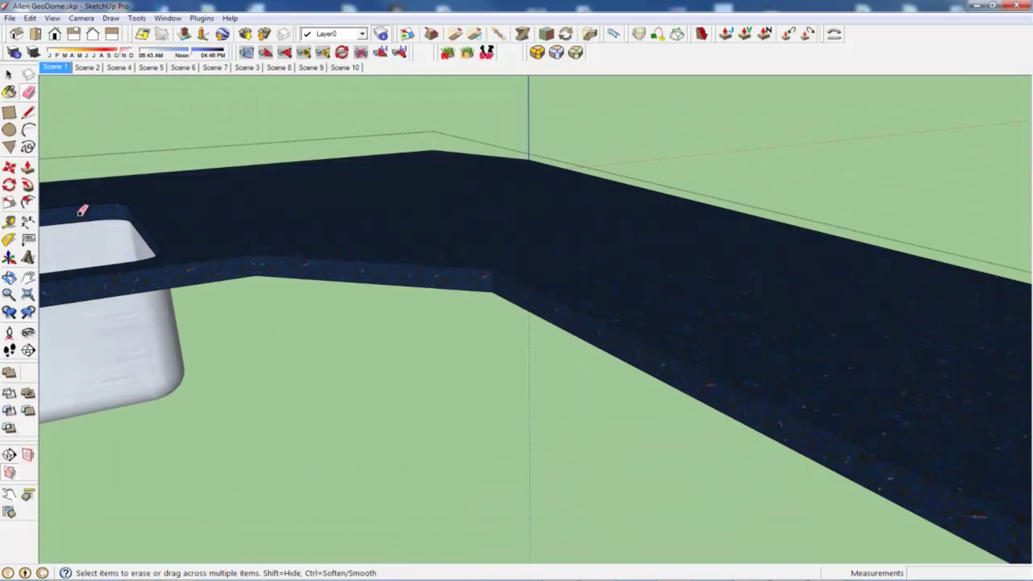
middle_click_drag(80, 213, 85, 215)
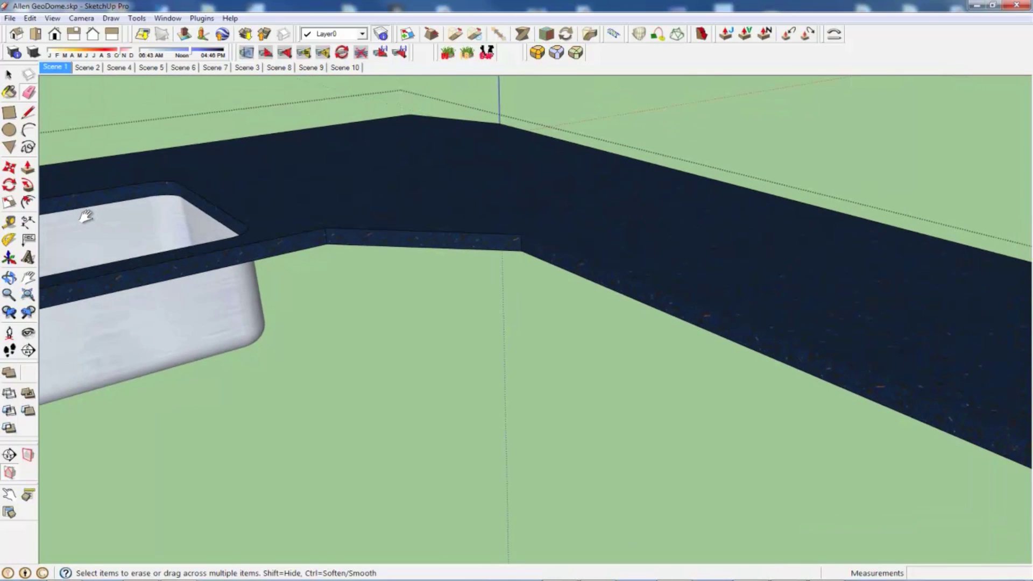
middle_click_drag(510, 255, 482, 234)
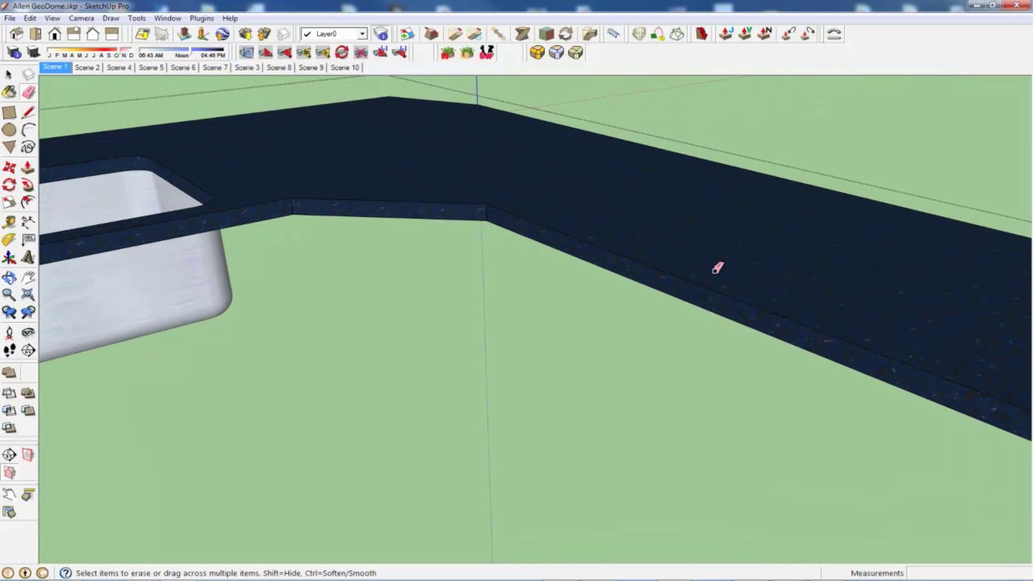
- Draw an arc with a chord of about 7/8" across the upper front corner of the countertop's end face
scroll(718, 268, "up", 6)
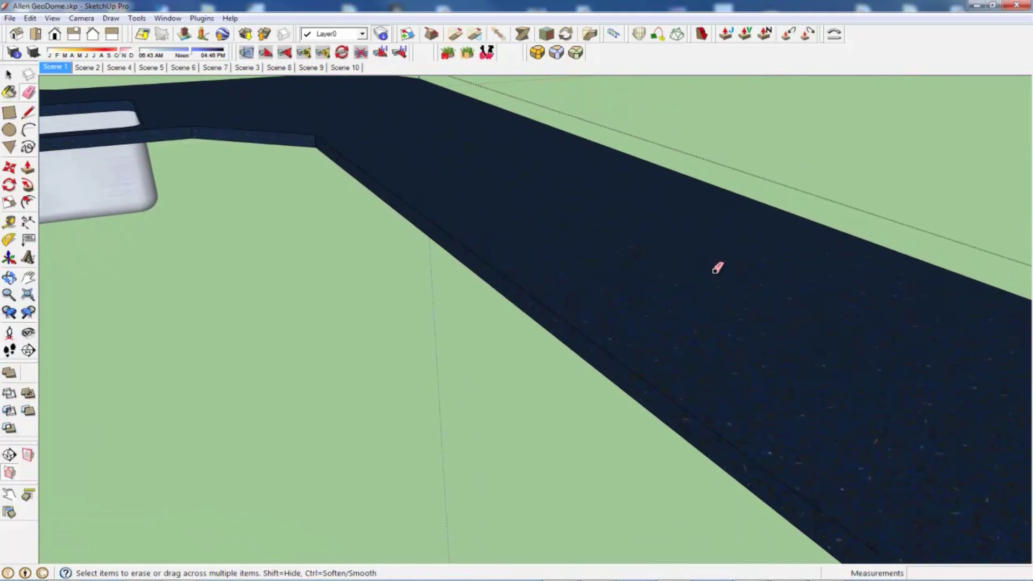
scroll(717, 267, "down", 5)
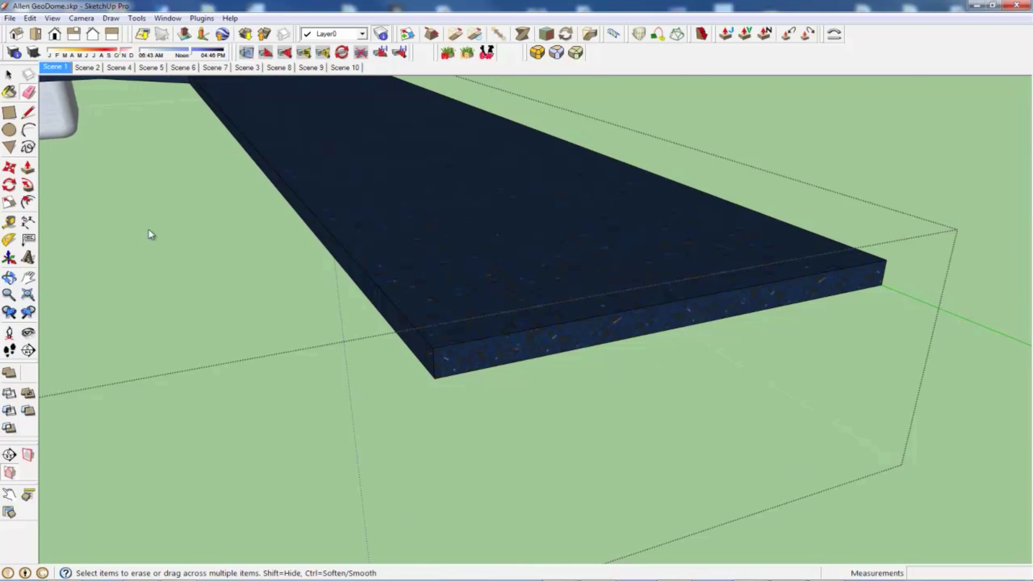
left_click(8, 146)
scroll(357, 311, "up", 4)
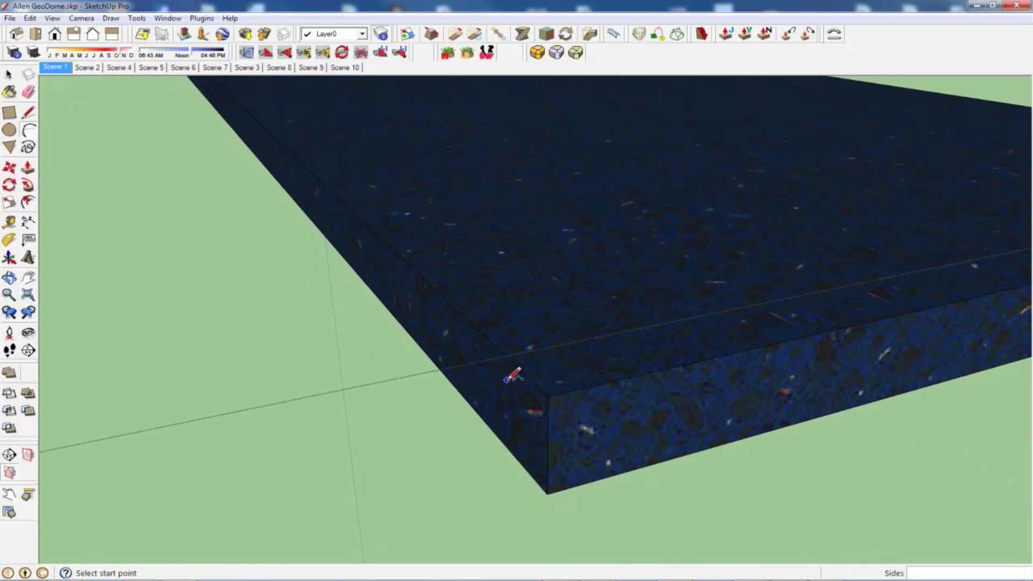
left_click(547, 437)
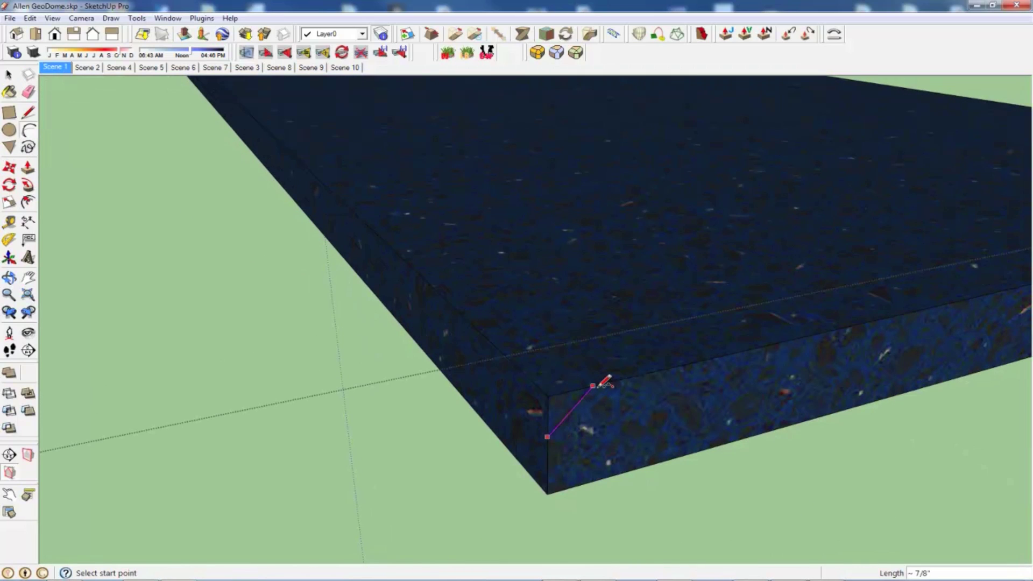
left_click(592, 386)
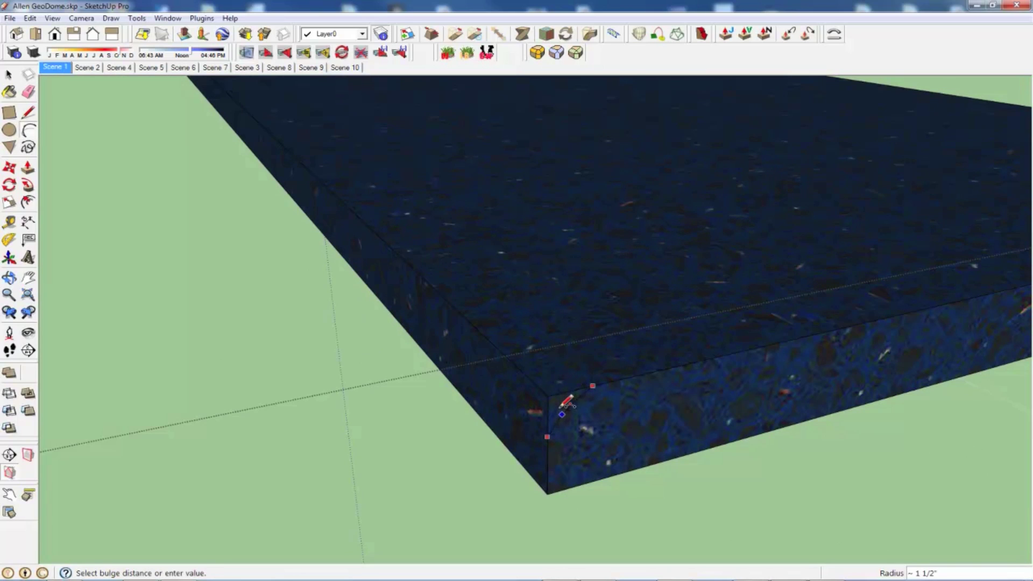
left_click(560, 400)
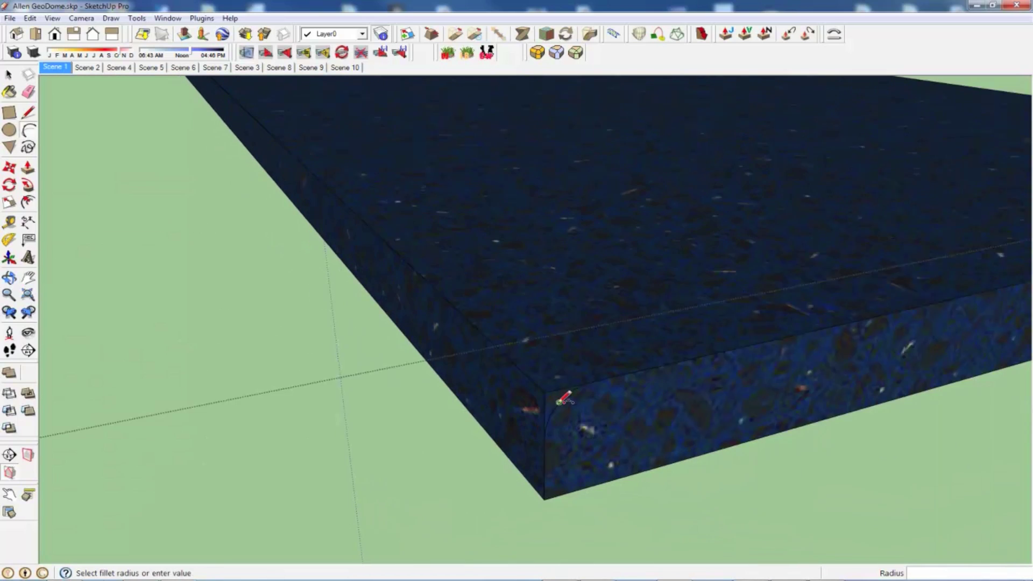
- Run the small corner profile with Follow Me along the countertop's front edge, around the sink end and on to the back corner
scroll(562, 398, "down", 2)
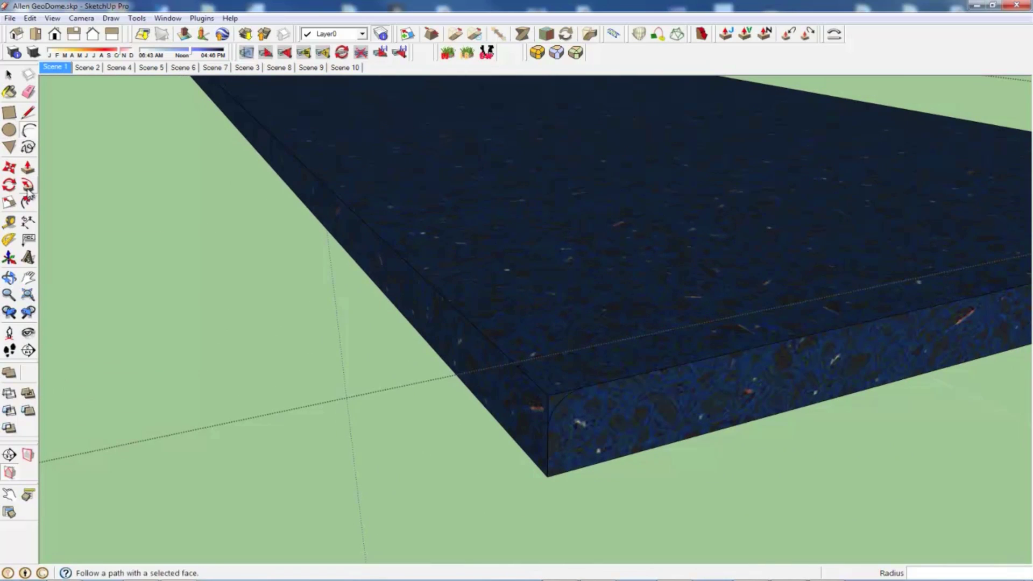
key("p")
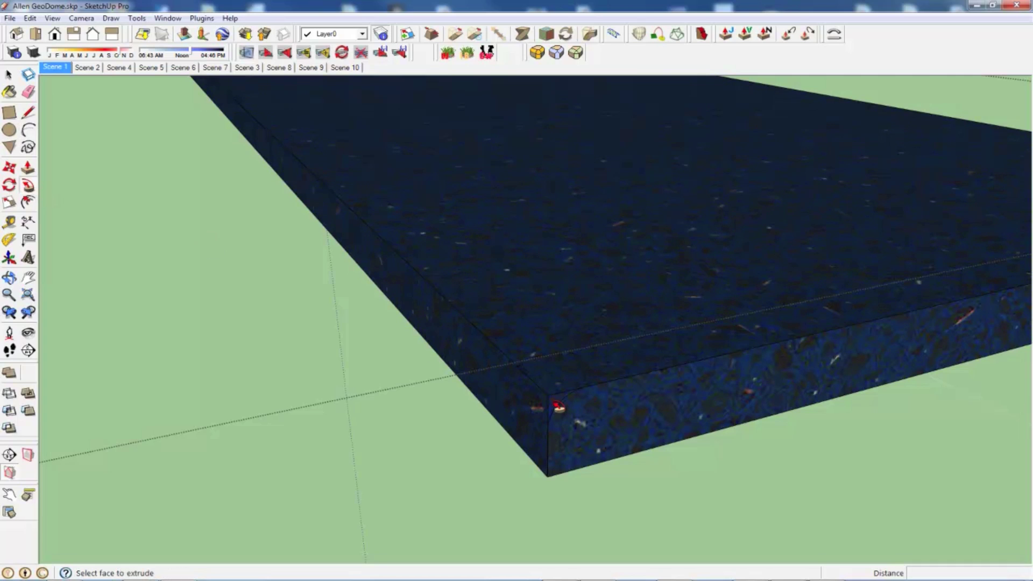
left_click_drag(559, 408, 127, 290)
scroll(438, 318, "down", 10)
scroll(432, 331, "down", 1)
scroll(185, 324, "down", 2)
scroll(192, 329, "down", 2)
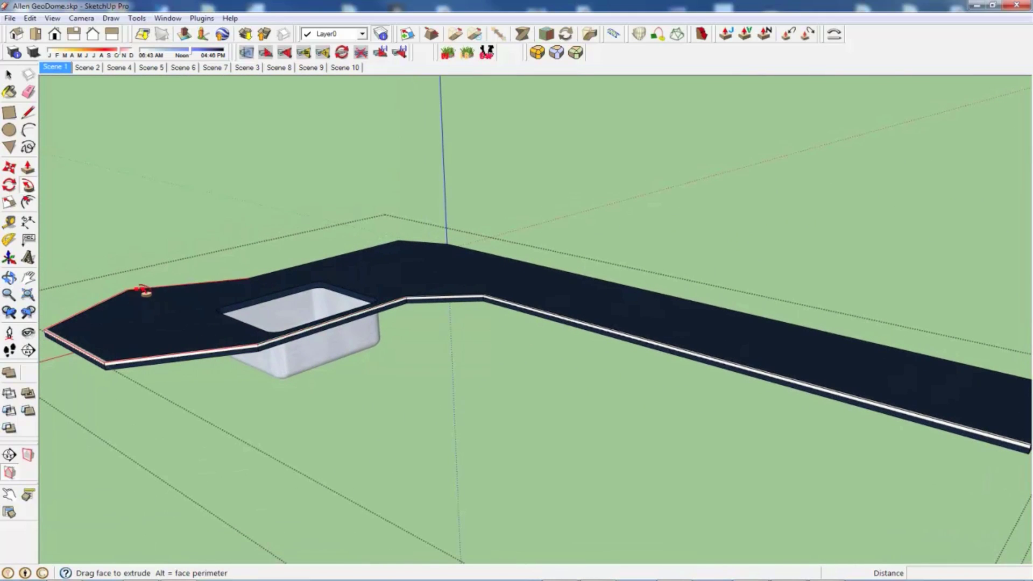
left_click_drag(234, 281, 330, 259)
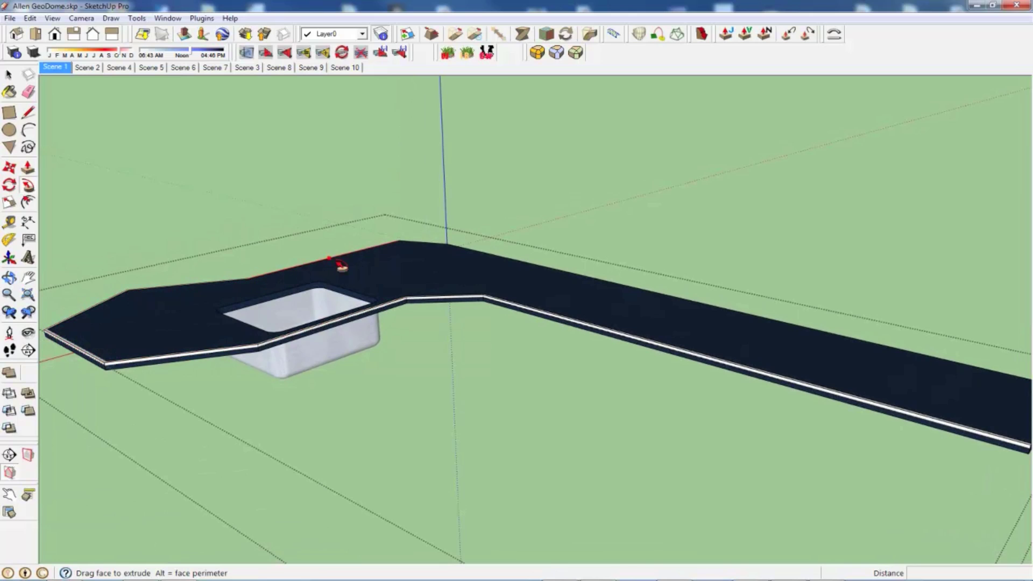
left_click(405, 245)
middle_click_drag(409, 247, 522, 280)
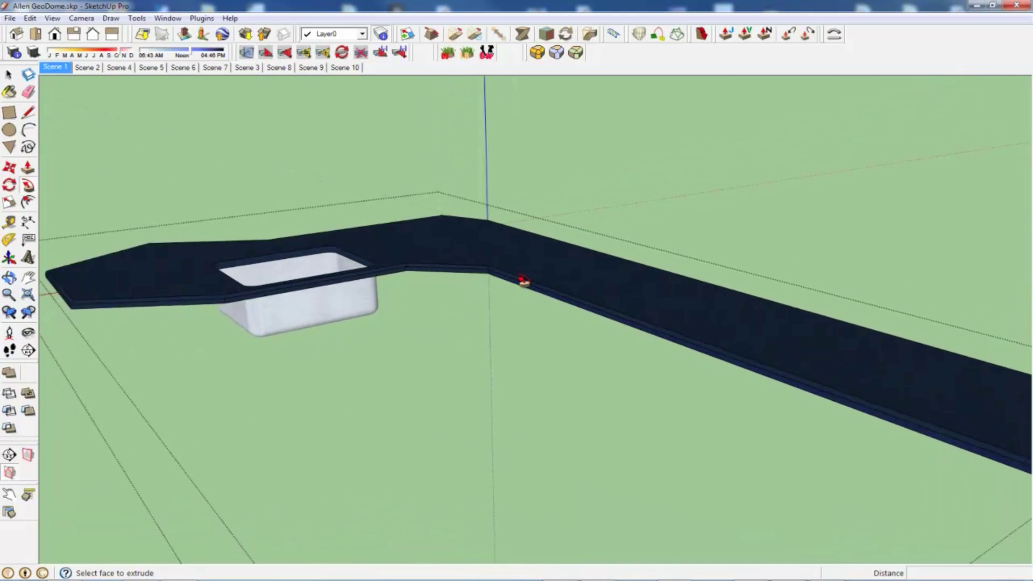
- Soften the edge lines along the countertop's rounded front profile with the Eraser, checking the corners beside the sink
scroll(523, 281, "up", 10)
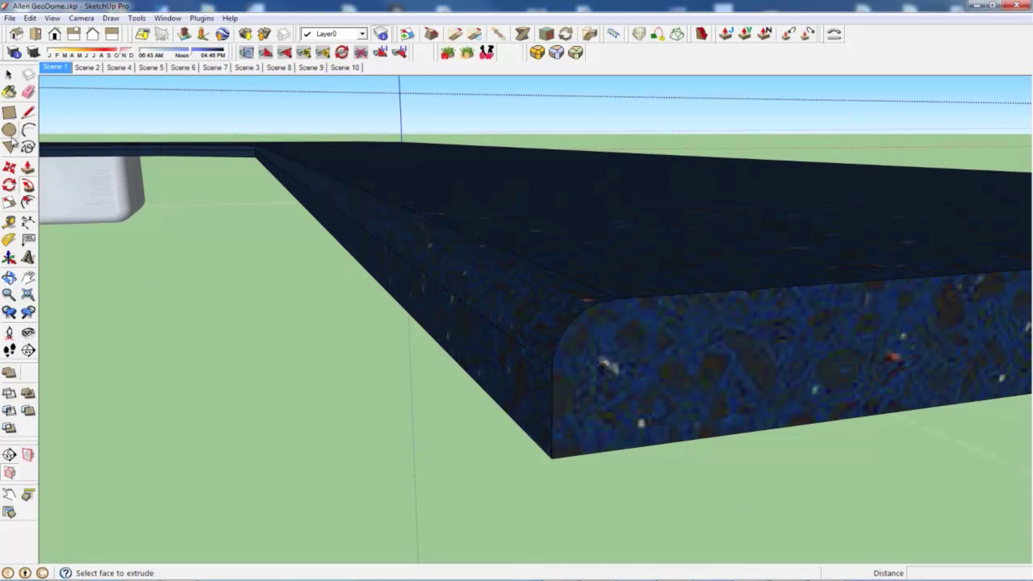
left_click(28, 92)
middle_click_drag(425, 245, 457, 286)
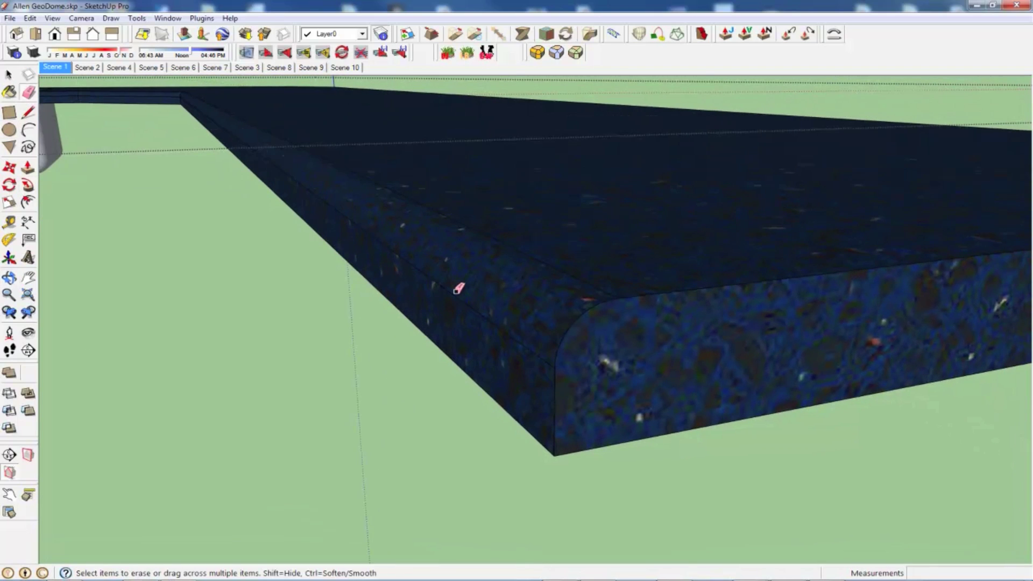
mouse_move(438, 206)
middle_mouse_down()
mouse_move(482, 273)
mouse_move(410, 203)
mouse_move(581, 398)
mouse_move(346, 252)
mouse_move(341, 224)
mouse_move(604, 275)
mouse_move(560, 291)
mouse_move(560, 275)
mouse_move(682, 277)
mouse_move(470, 314)
mouse_move(502, 311)
middle_mouse_up()
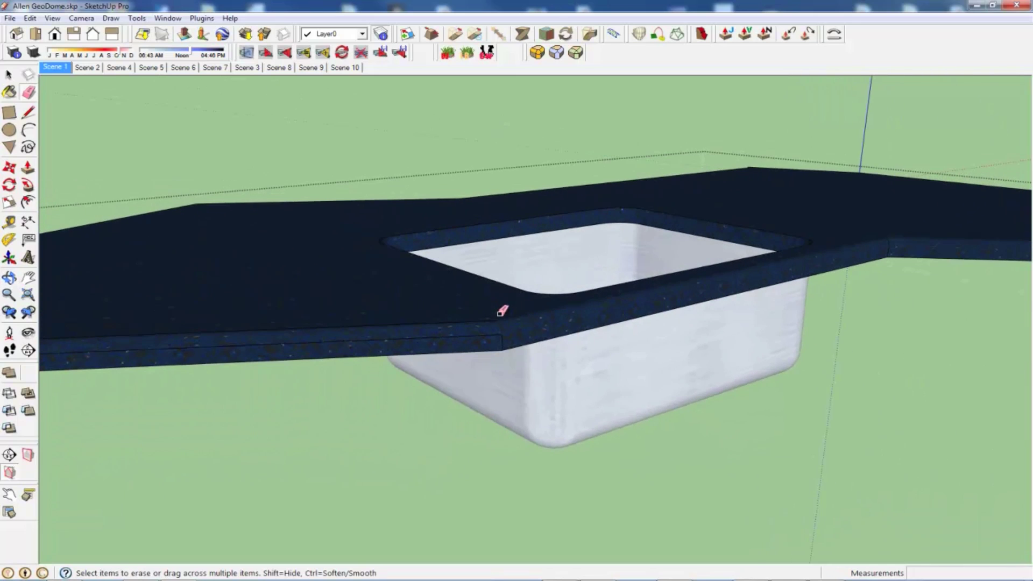
middle_click_drag(625, 297, 607, 286)
scroll(915, 208, "up", 6)
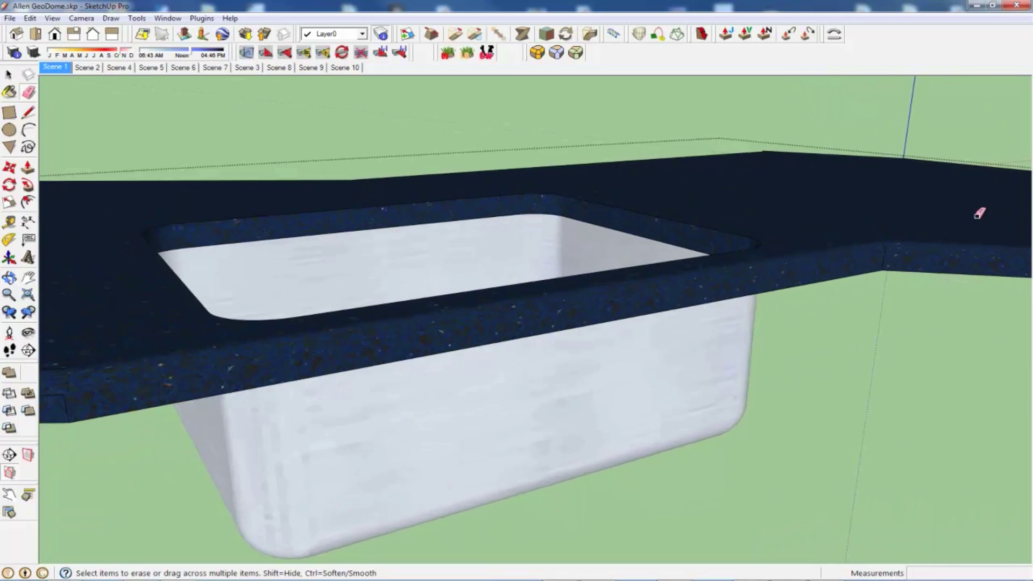
scroll(775, 274, "up", 2)
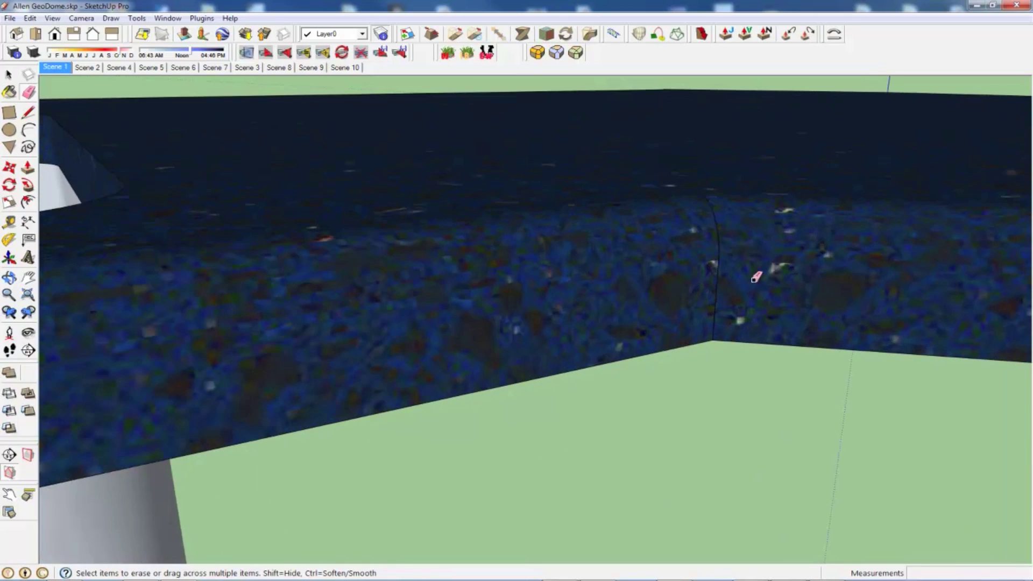
scroll(756, 277, "down", 5)
middle_click_drag(618, 334, 618, 293)
scroll(479, 360, "up", 3)
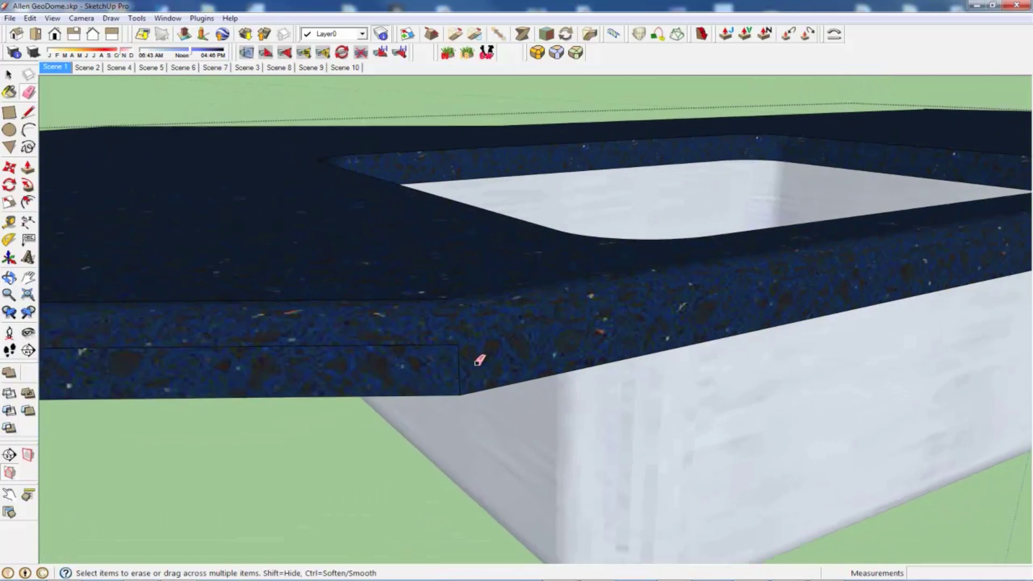
scroll(479, 361, "up", 1)
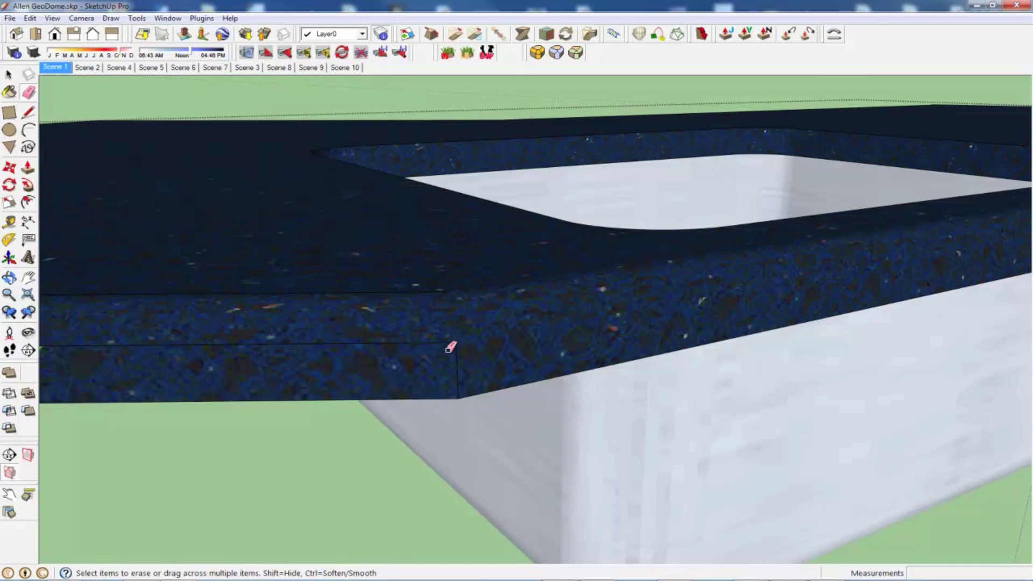
- Undo the edge softening and the Follow Me rounding to restore the countertop's square edge
mouse_move(451, 347)
middle_mouse_down()
mouse_move(485, 260)
mouse_move(507, 233)
mouse_move(458, 343)
middle_mouse_up()
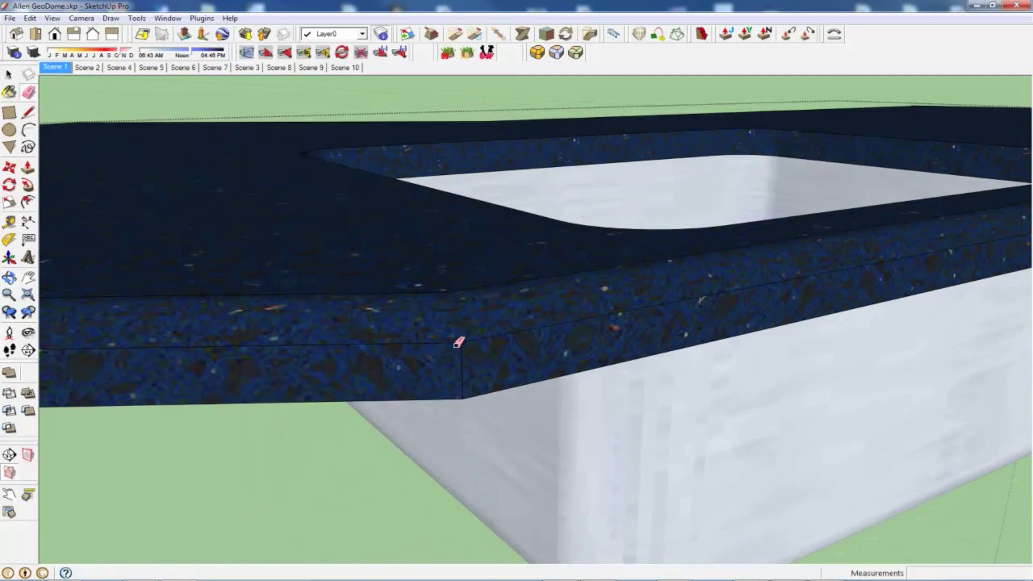
left_click(457, 343)
scroll(457, 343, "down", 6)
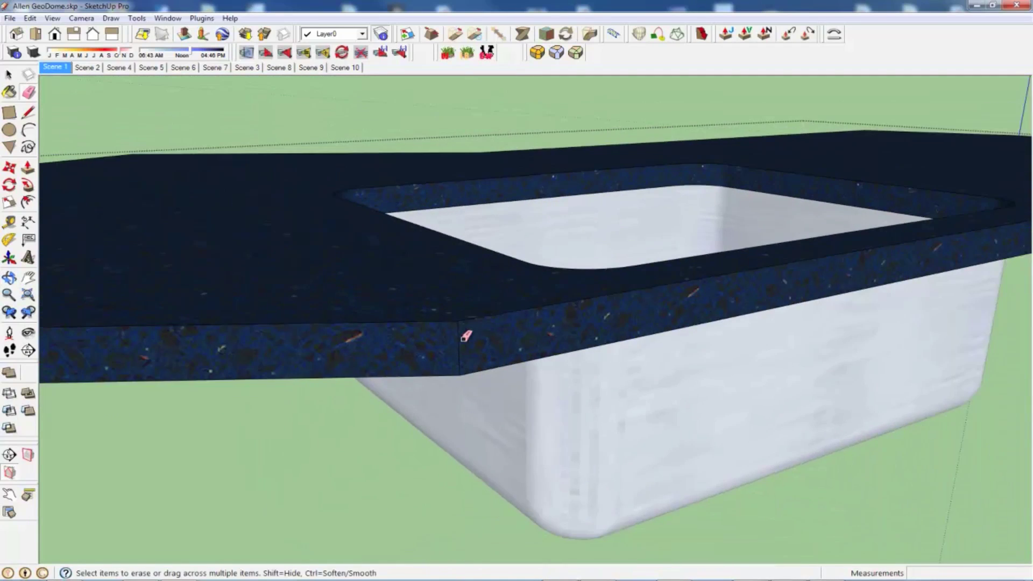
- Start Round Corner with a 1/4" offset, 6 segments, no strict offset, super rounding of corners and Z (Blue) as pivot direction
mouse_move(619, 366)
middle_mouse_down()
mouse_move(841, 371)
mouse_move(763, 364)
middle_mouse_up()
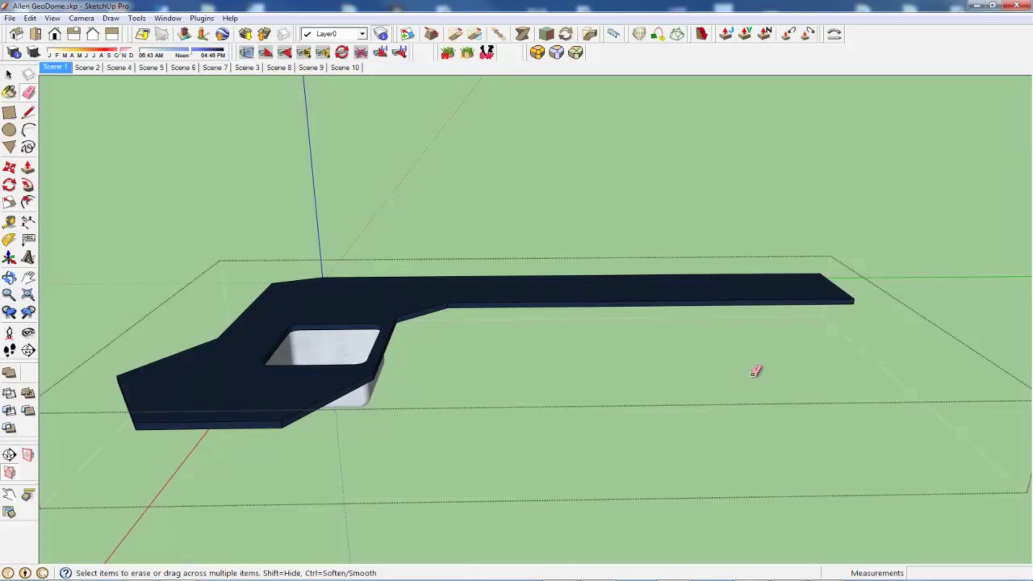
middle_click_drag(722, 318, 690, 312)
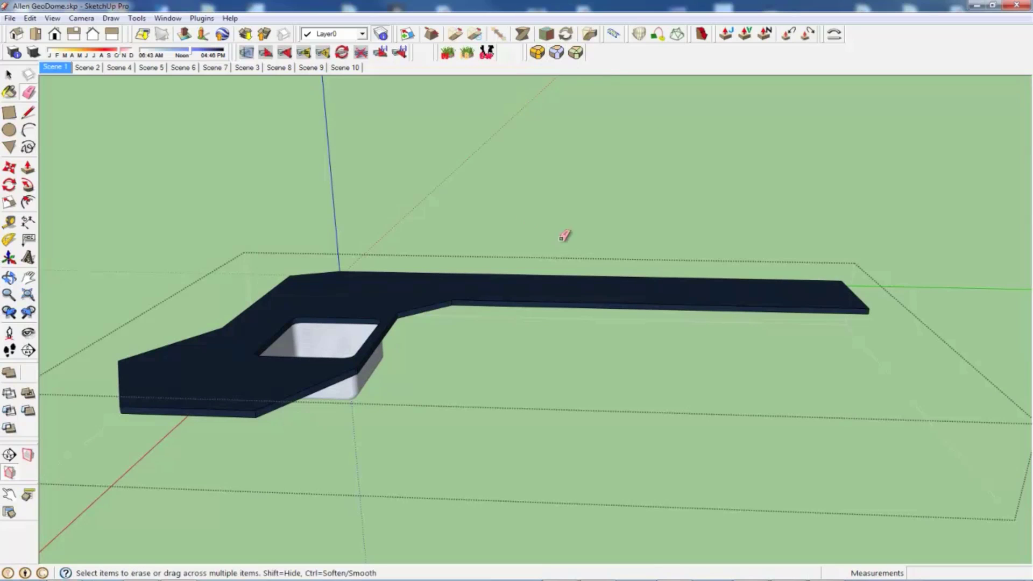
mouse_move(565, 233)
middle_mouse_down()
mouse_move(553, 268)
mouse_move(615, 277)
mouse_move(569, 241)
middle_mouse_up()
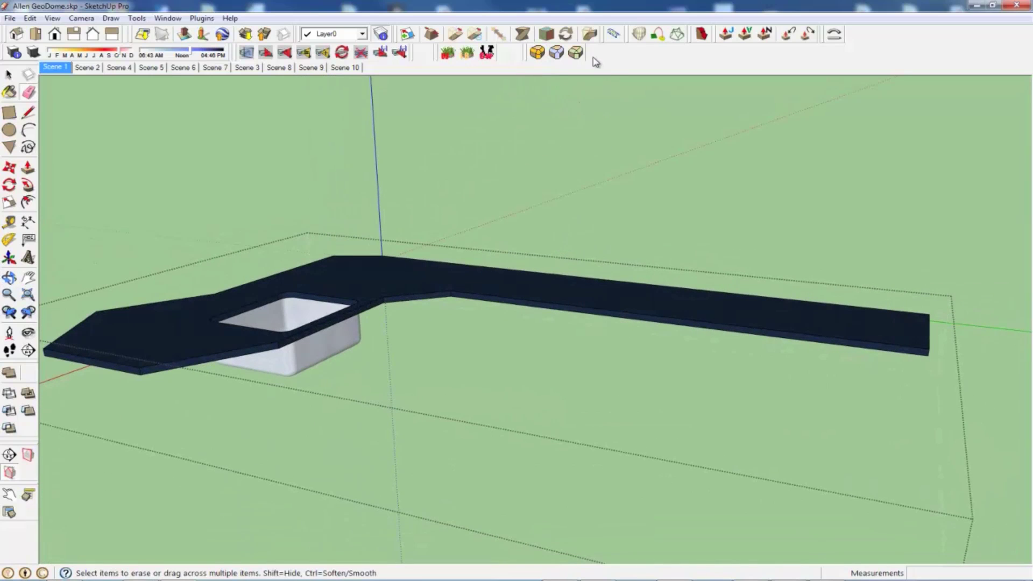
left_click(538, 54)
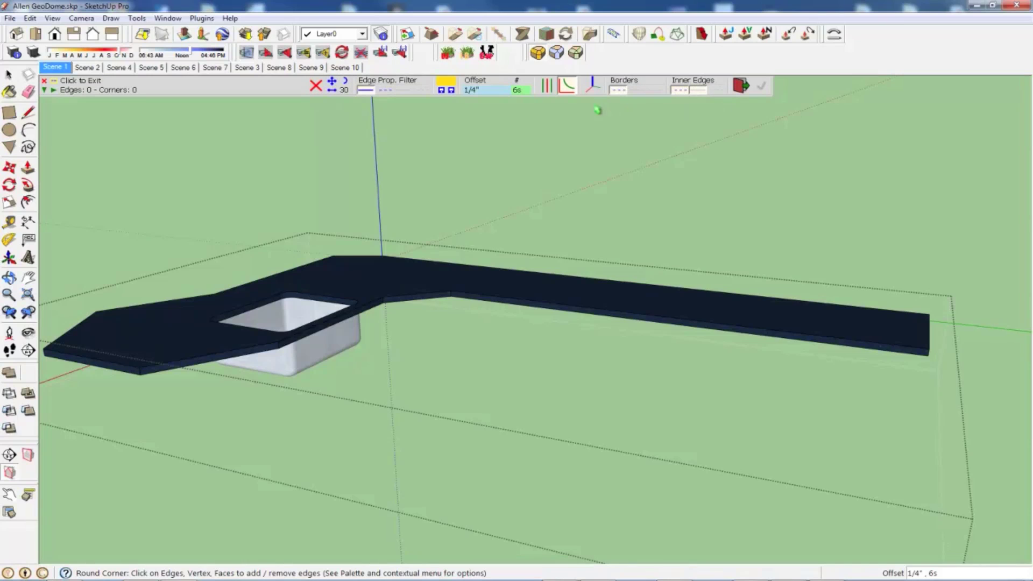
middle_click_drag(410, 307, 477, 338)
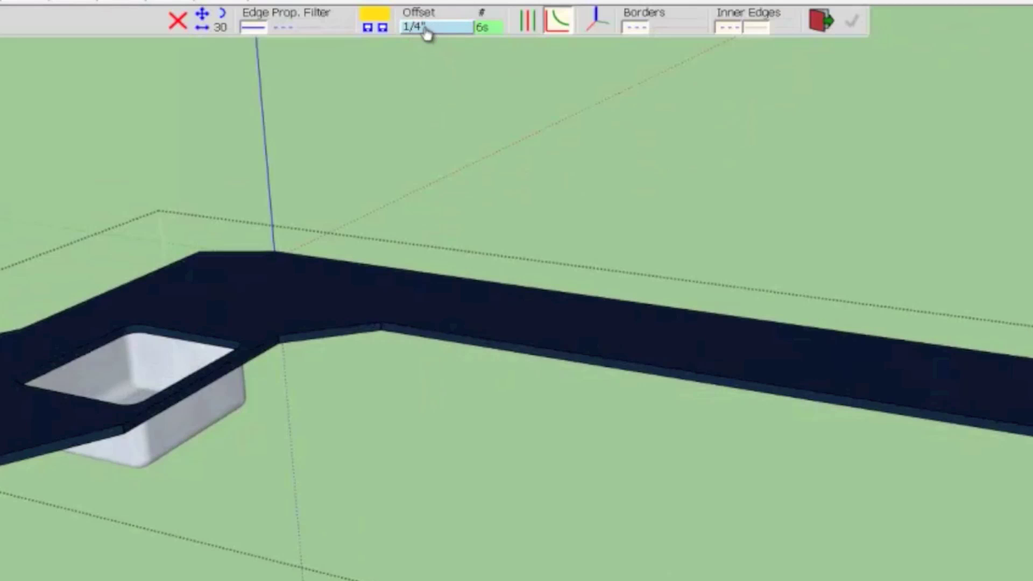
left_click(419, 32)
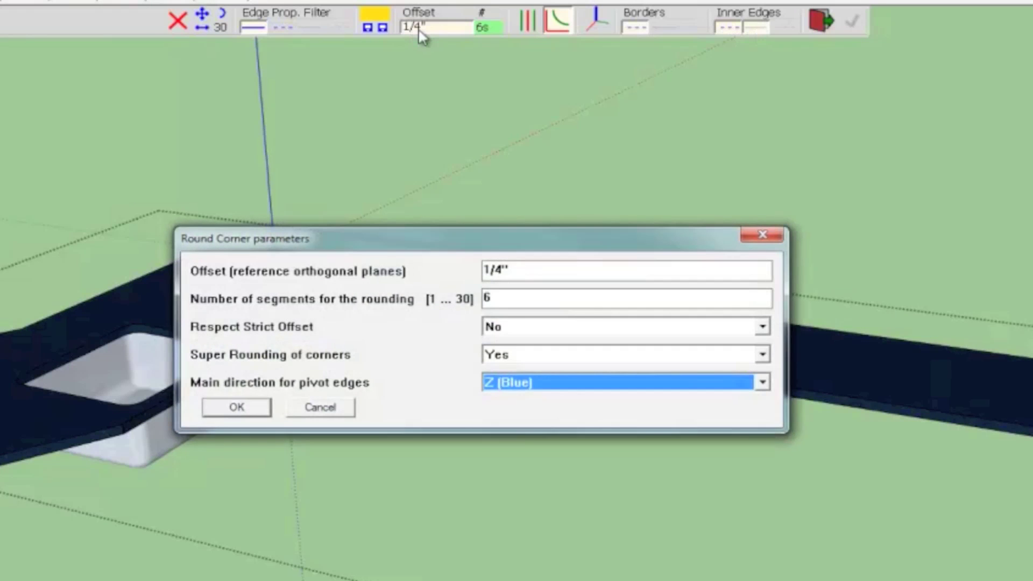
left_click(531, 269)
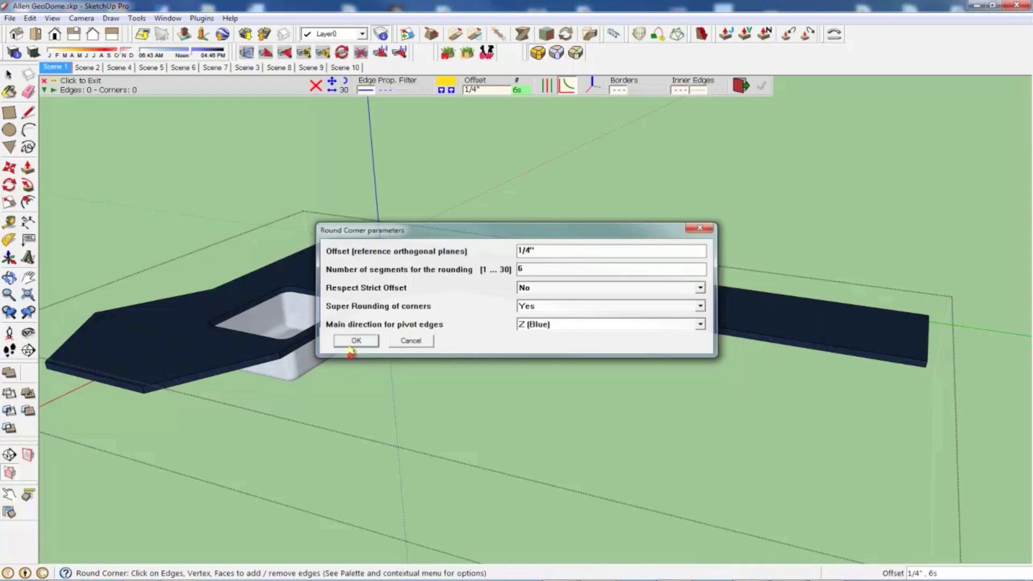
left_click(237, 407)
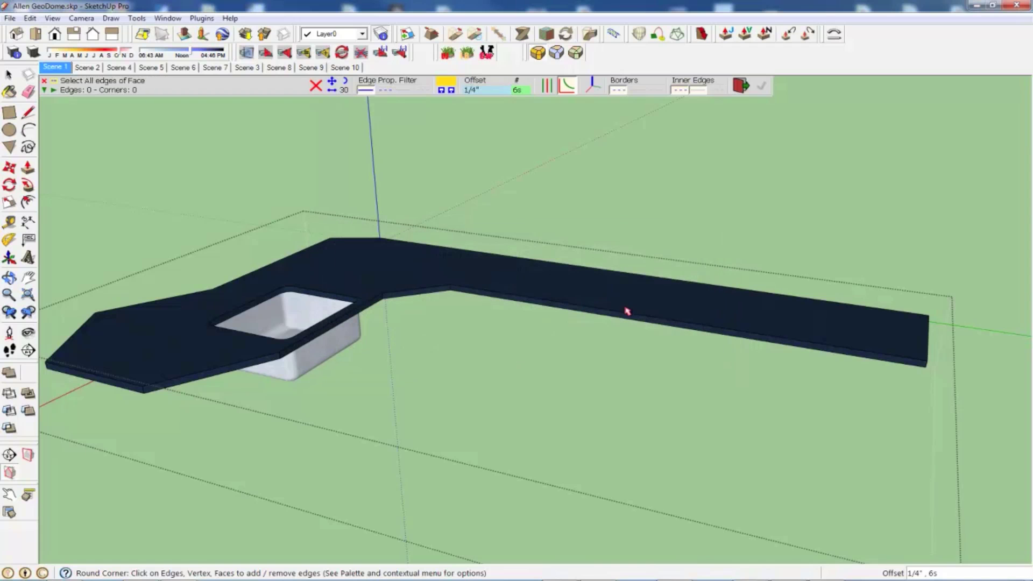
- Select the countertop's upper front edges for rounding along the long run, the short angled section and the side beside the sink
middle_click_drag(553, 280, 594, 288)
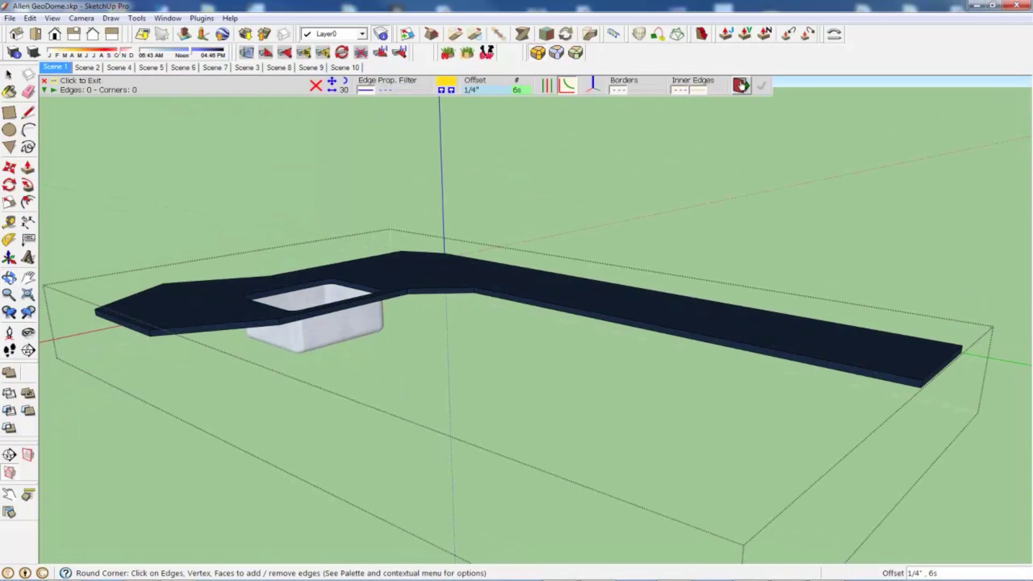
middle_click_drag(623, 261, 623, 286)
scroll(687, 348, "up", 4)
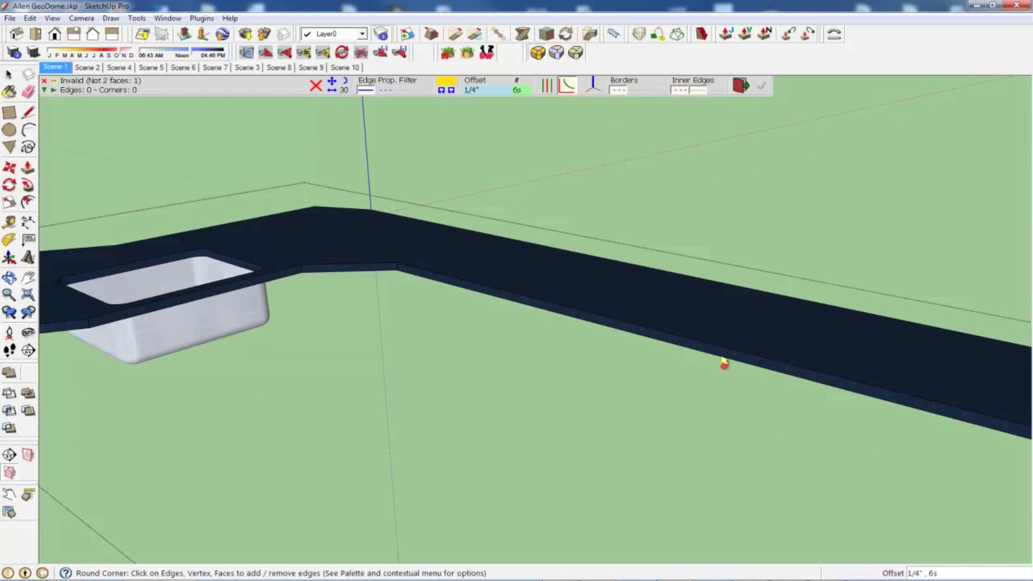
middle_click_drag(946, 401, 720, 357)
scroll(719, 357, "up", 3)
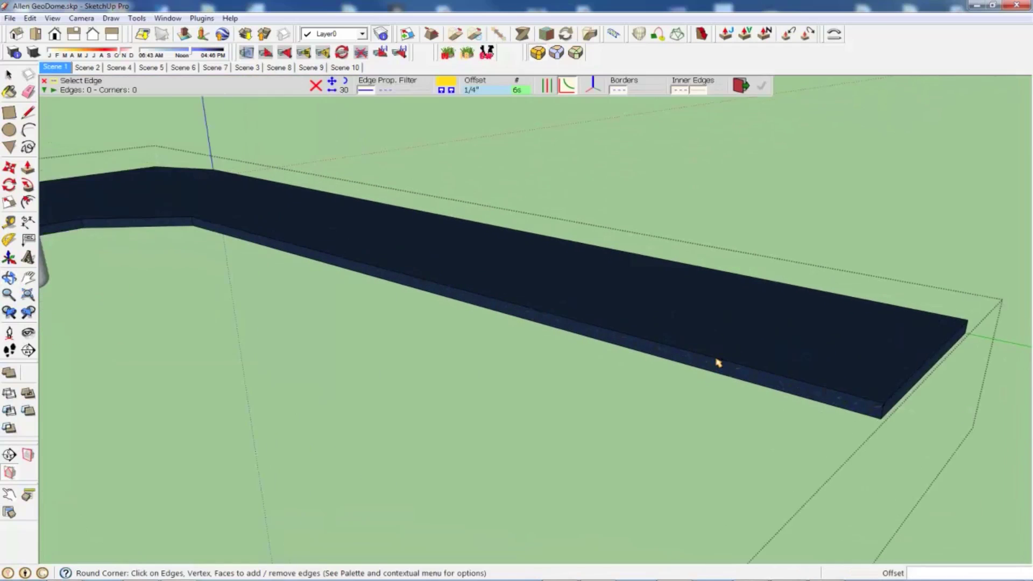
left_click(717, 359)
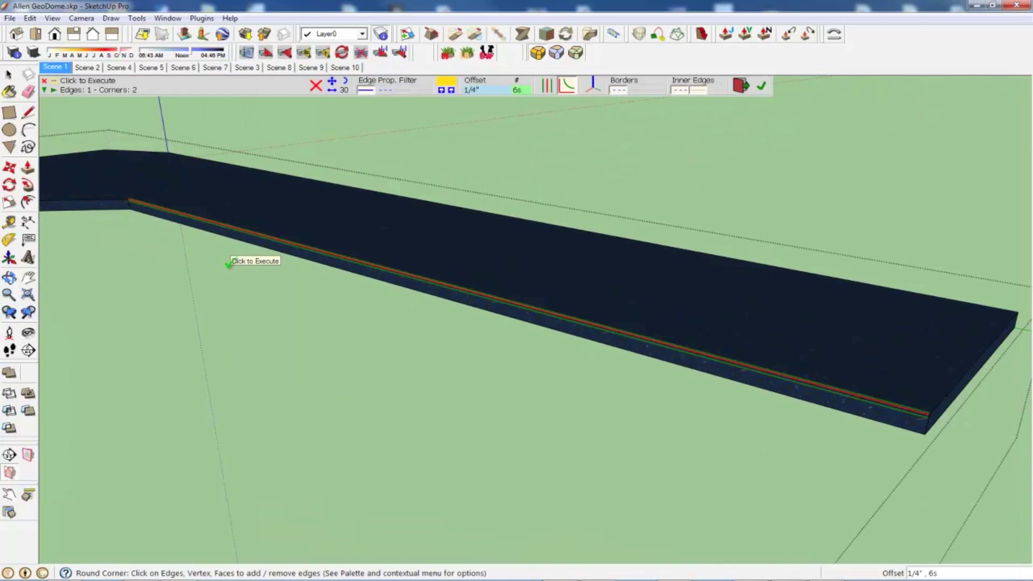
middle_click_drag(229, 263, 560, 235, "shift")
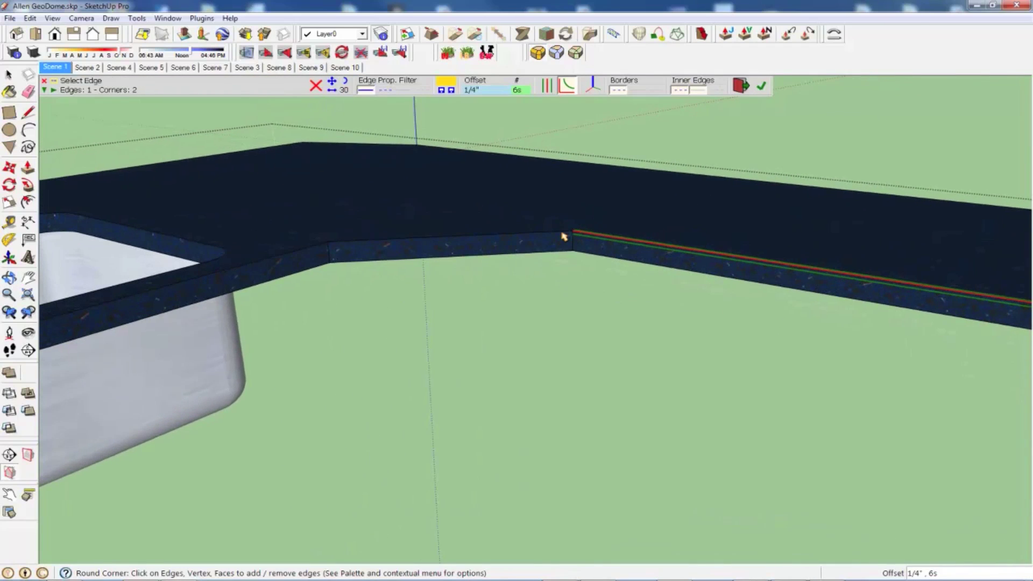
left_click(560, 235)
left_click(300, 255)
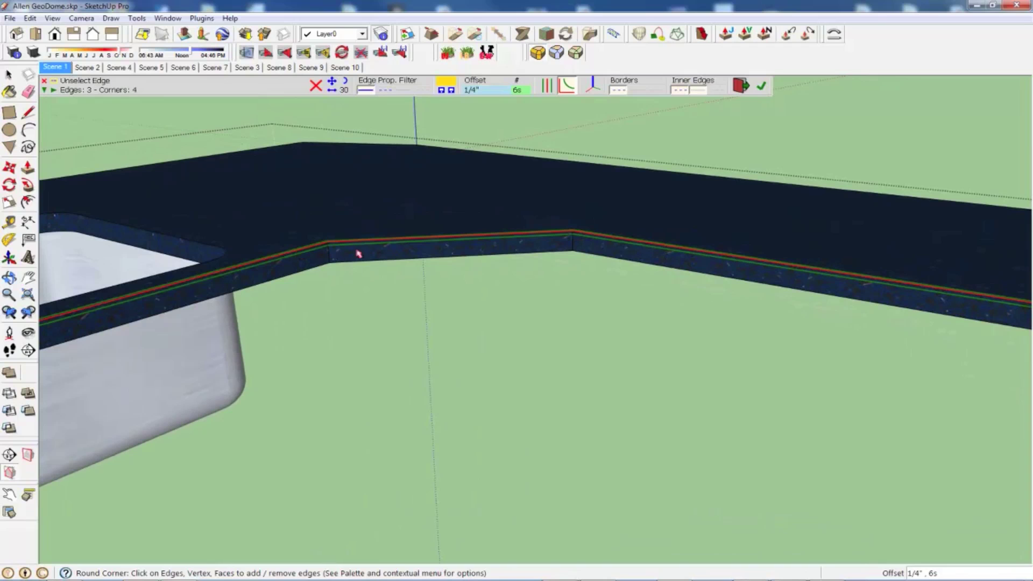
- Add the vertical corner edges at both ends of the short angled front section to the rounding selection
middle_click_drag(519, 249, 588, 249)
scroll(592, 249, "up", 4)
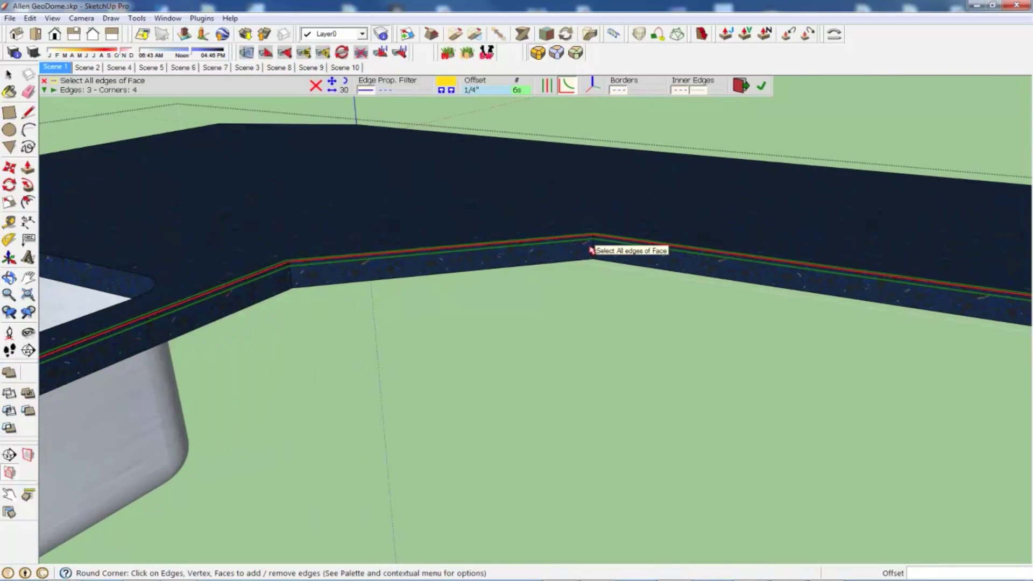
left_click(595, 249)
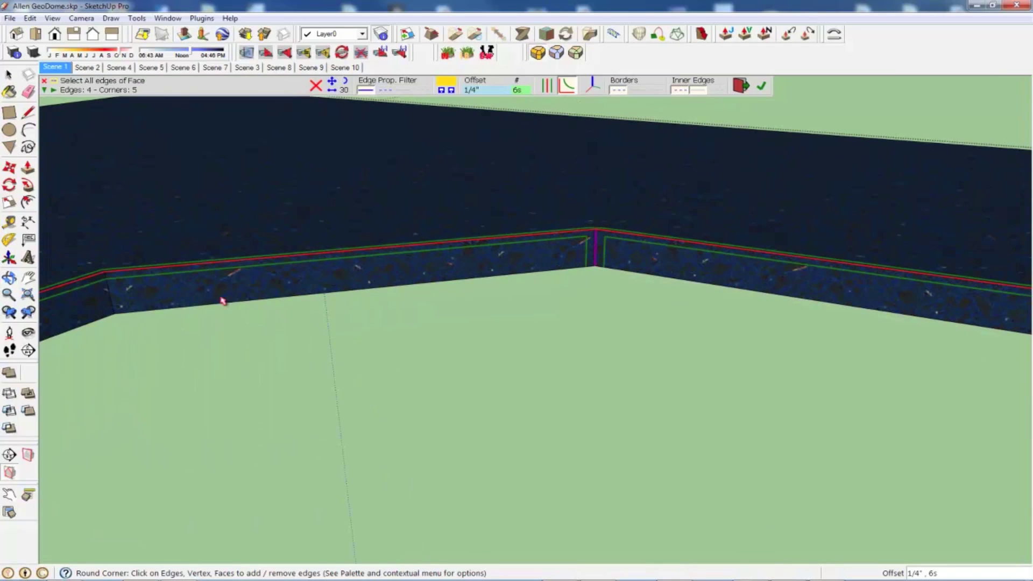
left_click(107, 294)
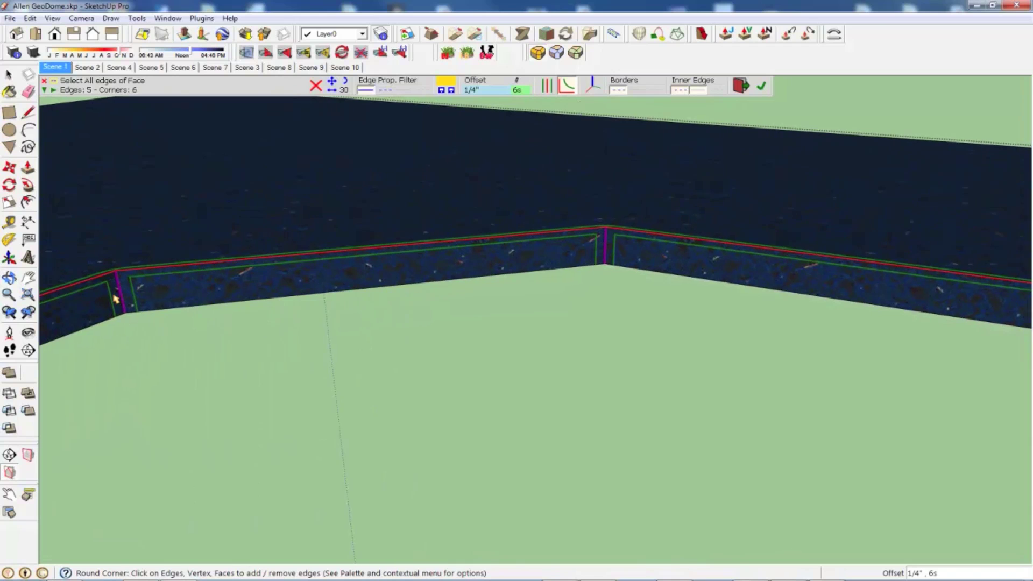
- Add the remaining upper and vertical corner edges around the sink end and along the seating side, and execute the rounding
middle_click_drag(340, 305, 405, 274)
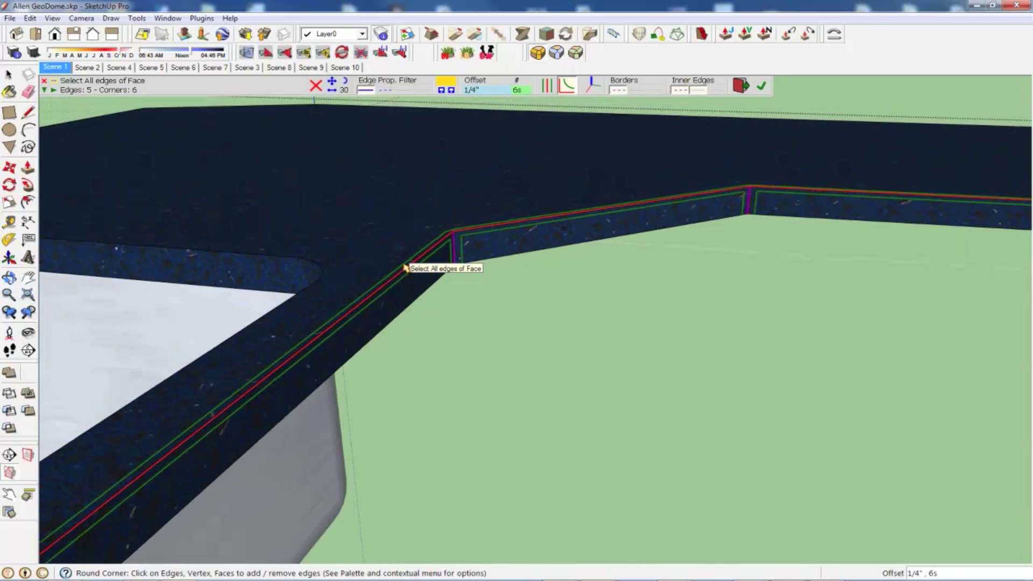
scroll(405, 266, "down", 5)
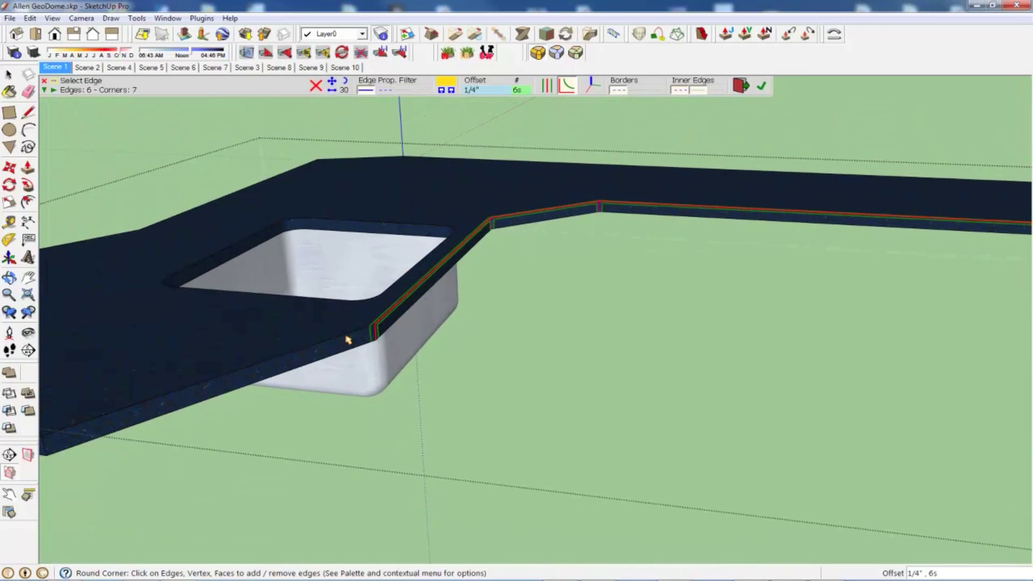
left_click(346, 336)
left_click(310, 385)
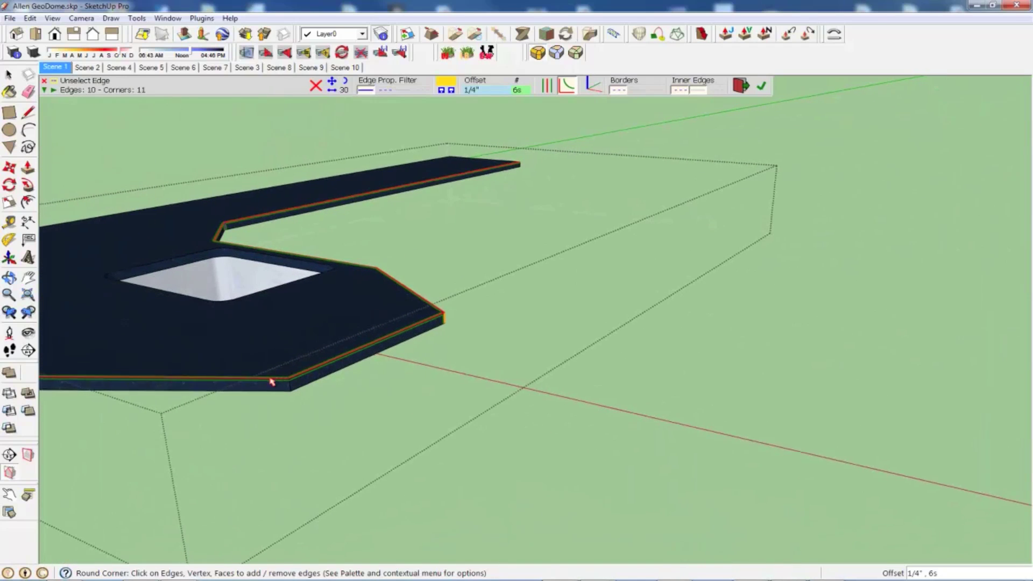
middle_click_drag(272, 380, 522, 420)
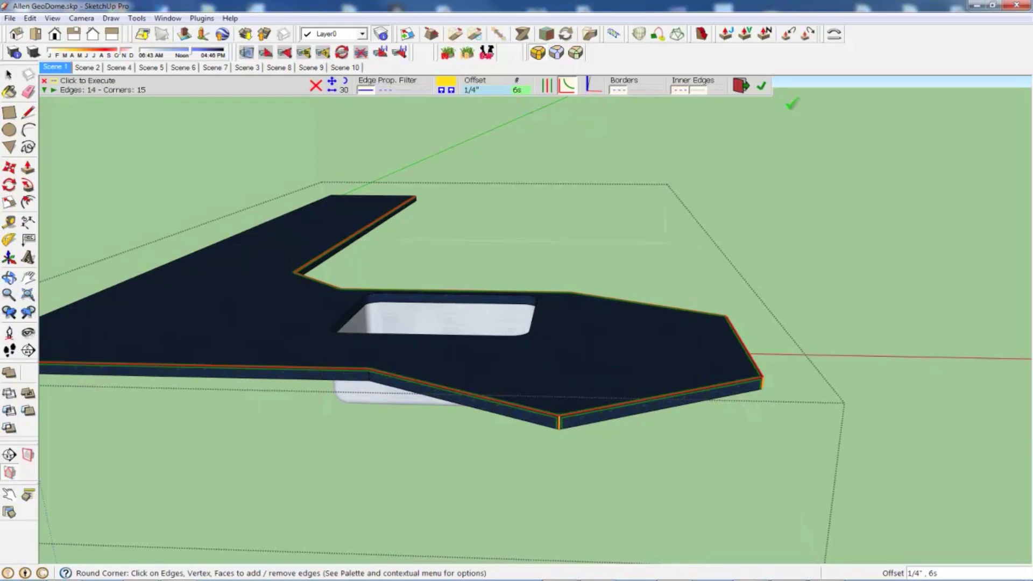
left_click(761, 87)
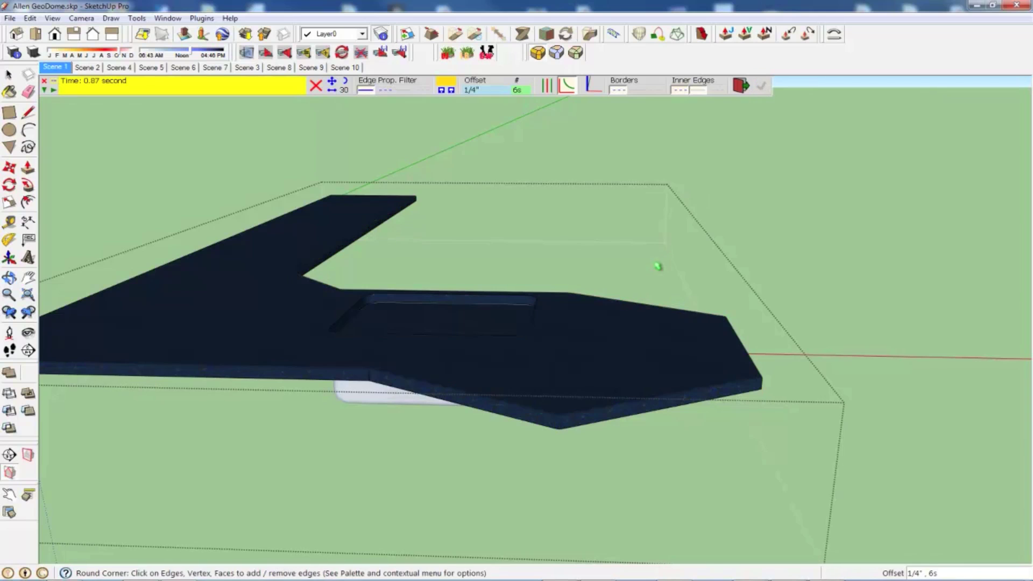
- Examine the rounded edges and corners around the countertop's sink end, front side and sink cutout
middle_click_drag(657, 265, 459, 307)
scroll(459, 308, "up", 5)
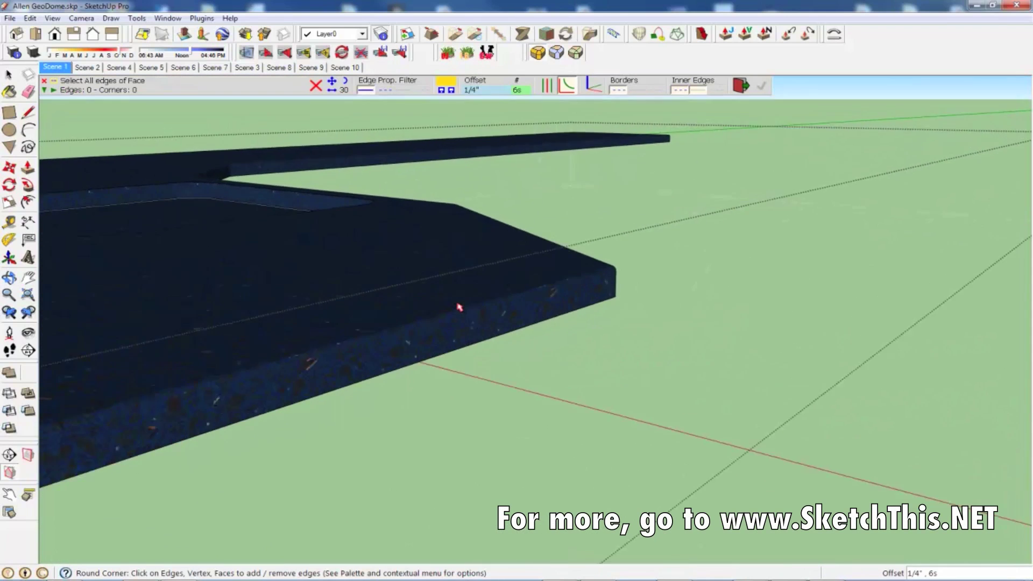
scroll(459, 307, "up", 6)
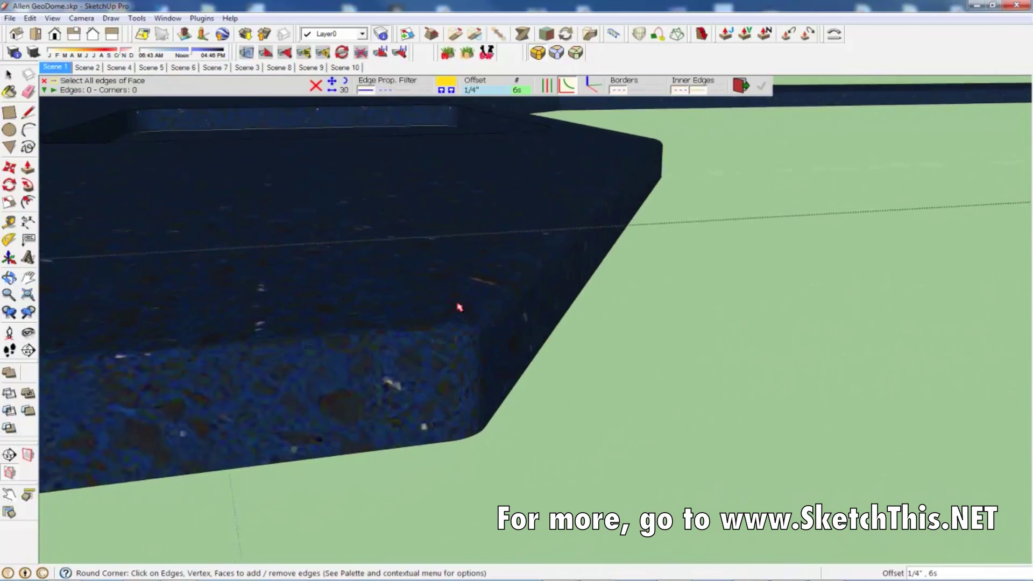
scroll(459, 307, "up", 3)
scroll(459, 307, "up", 6)
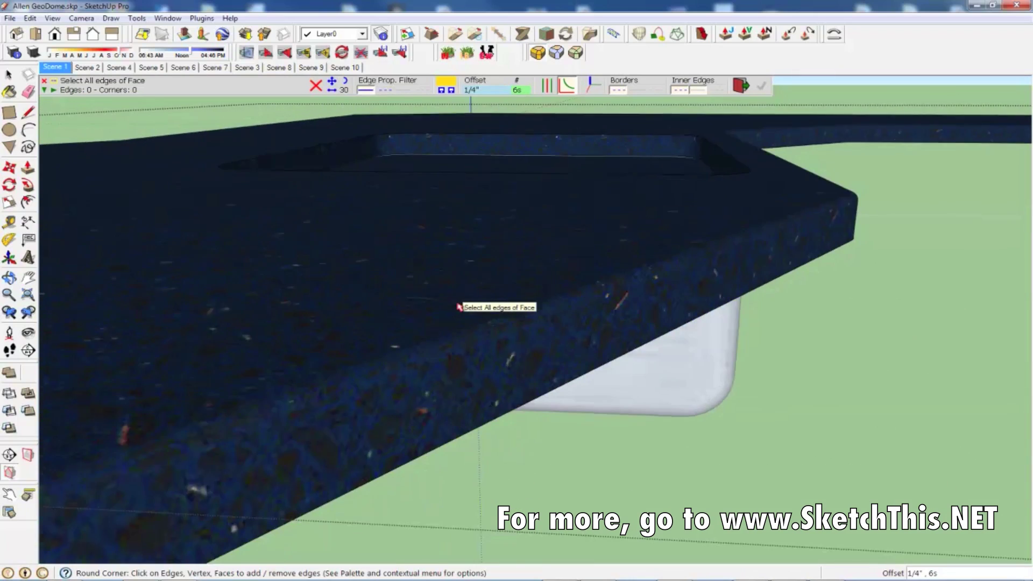
scroll(459, 307, "up", 3)
scroll(618, 308, "up", 6)
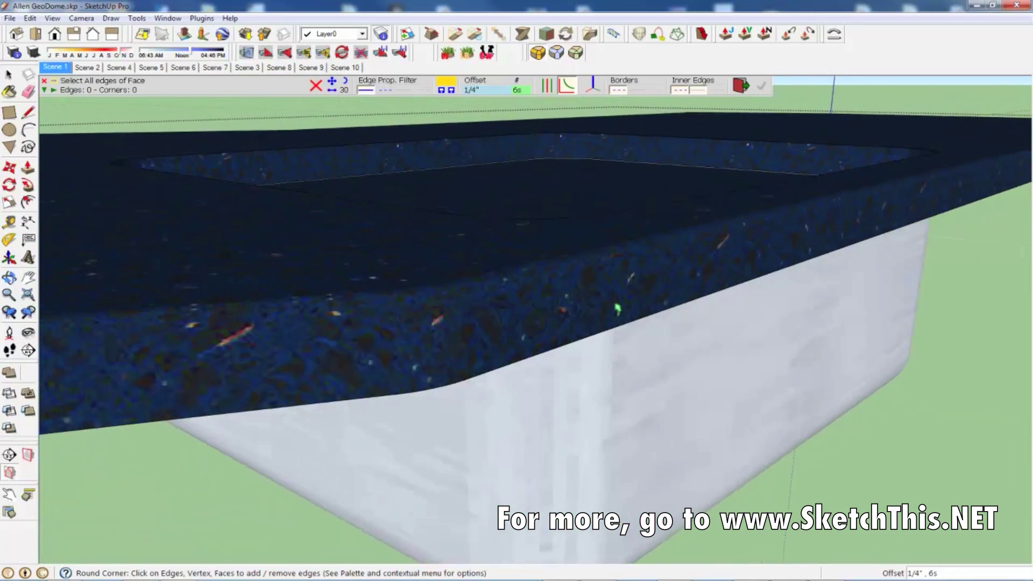
scroll(618, 307, "up", 5)
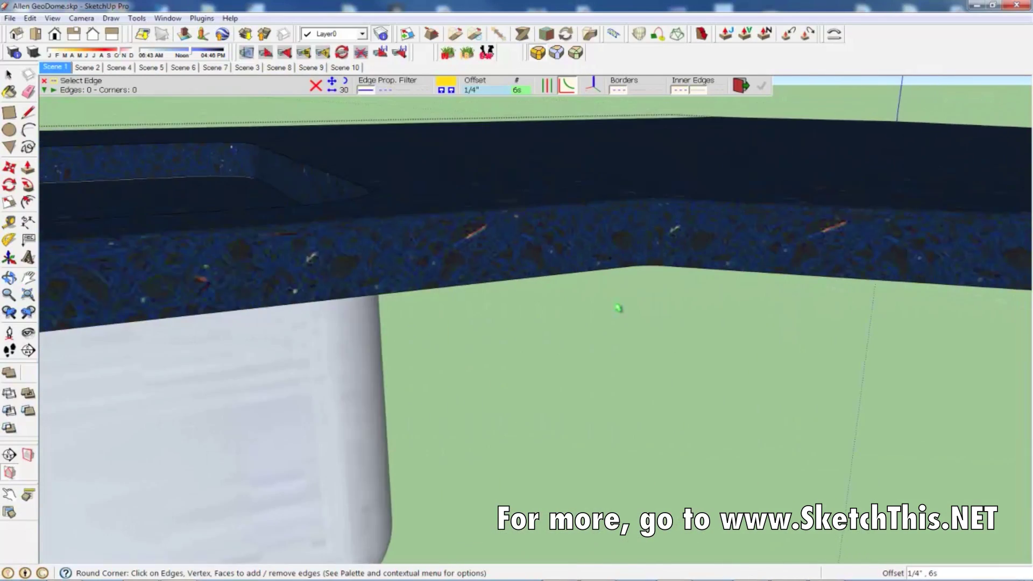
scroll(617, 308, "up", 10)
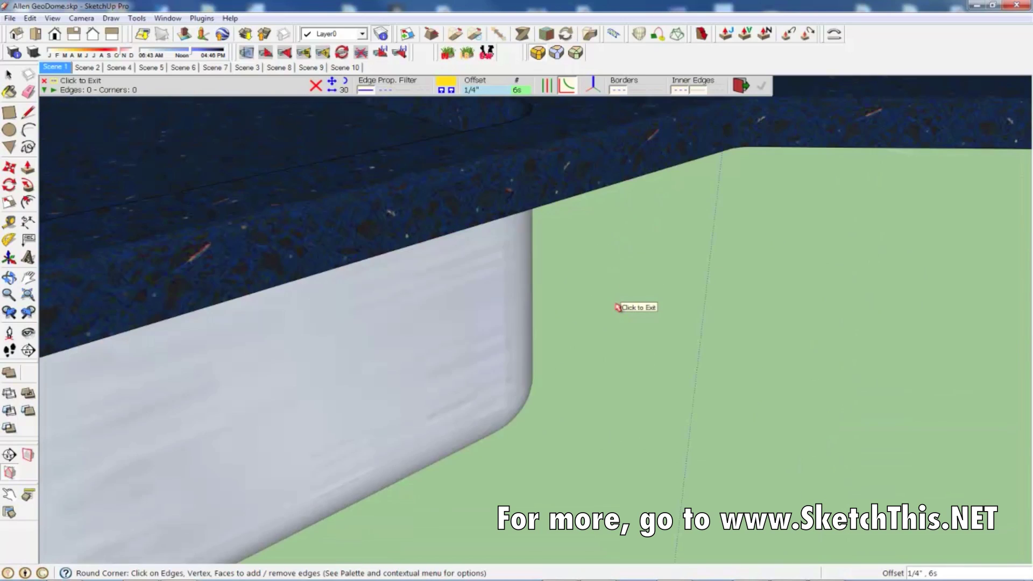
scroll(614, 305, "down", 8)
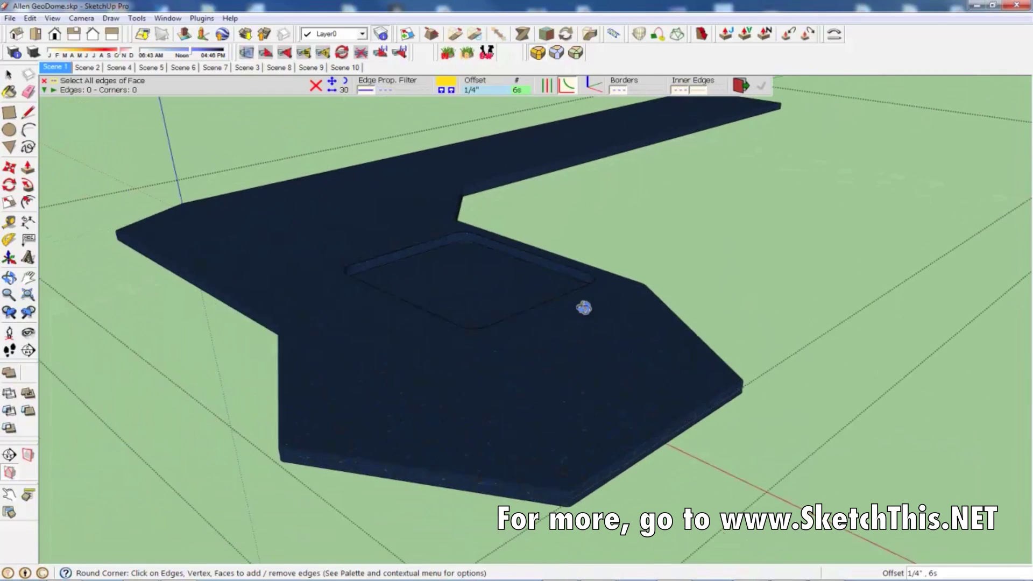
- Delete the face covering the sink opening and close the countertop group to return to the full kitchen model
key("space")
left_click(507, 288)
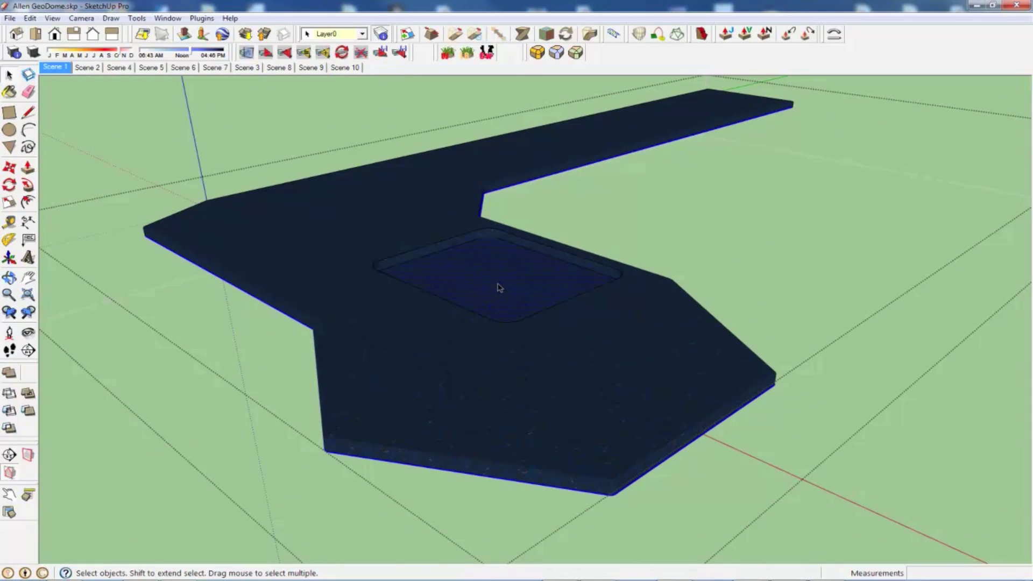
key("Delete")
key("ctrl+z")
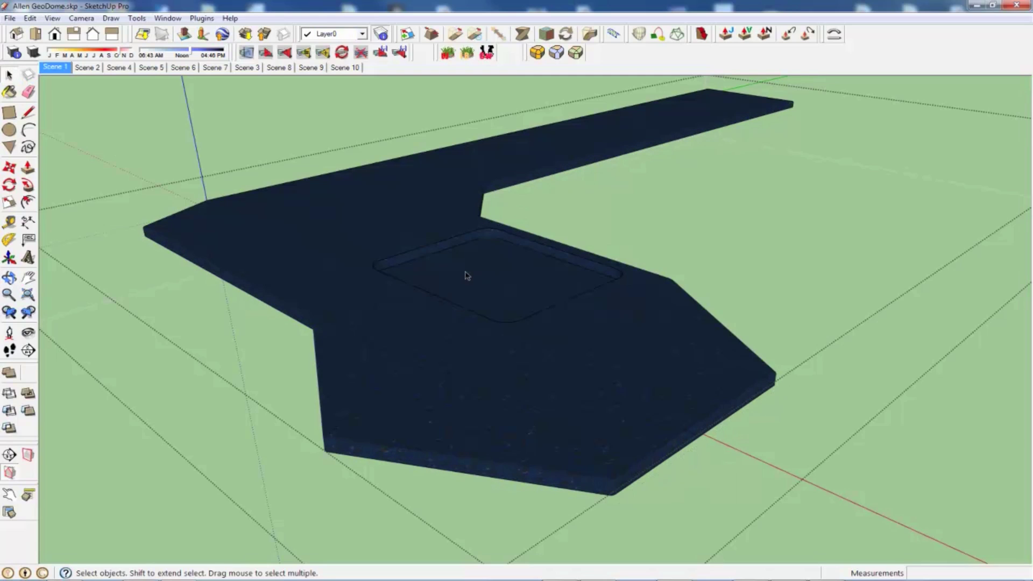
key("Delete")
middle_click_drag(473, 276, 351, 354)
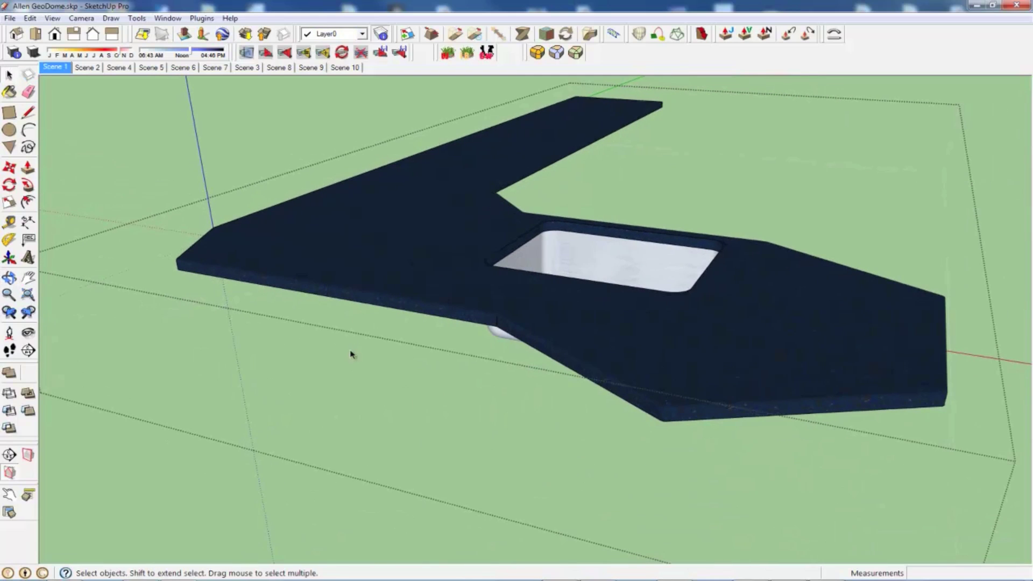
left_click(308, 477)
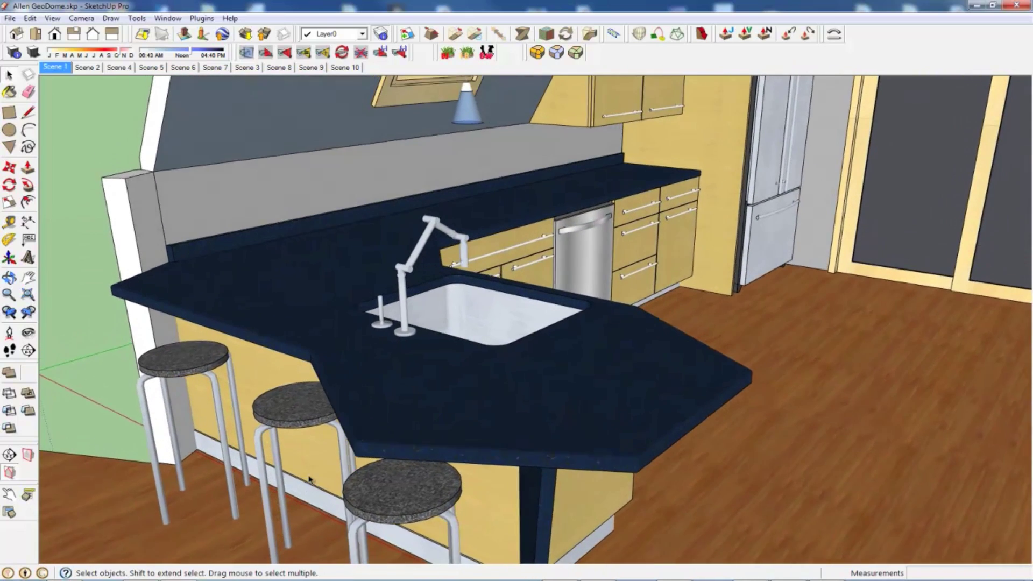